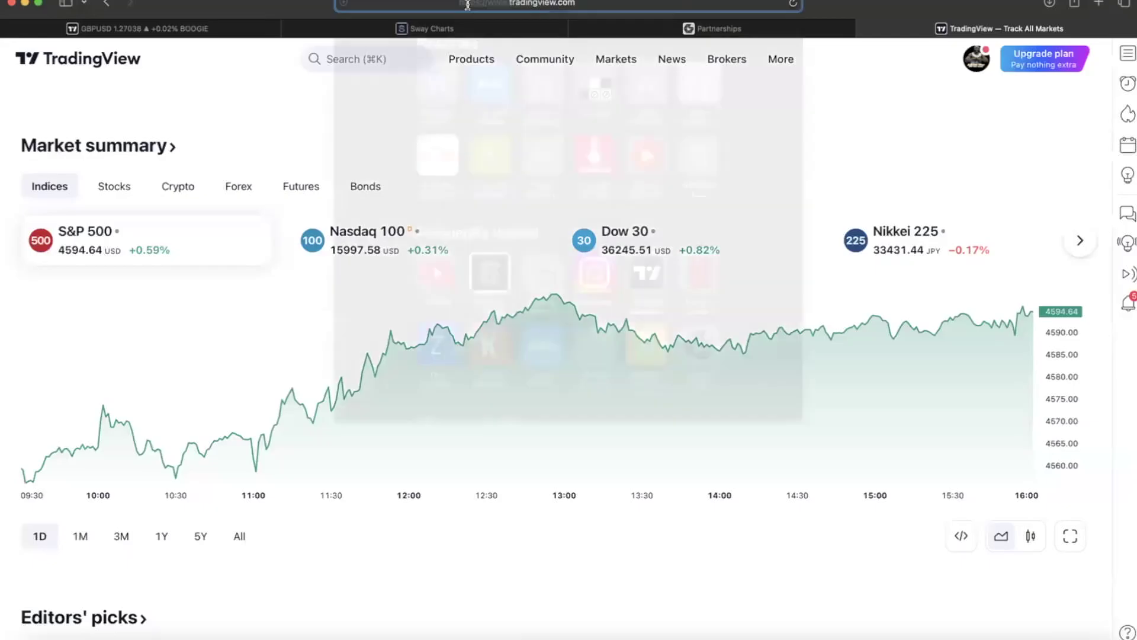
Sign out of the current account from the home page.
left_click(254, 68)
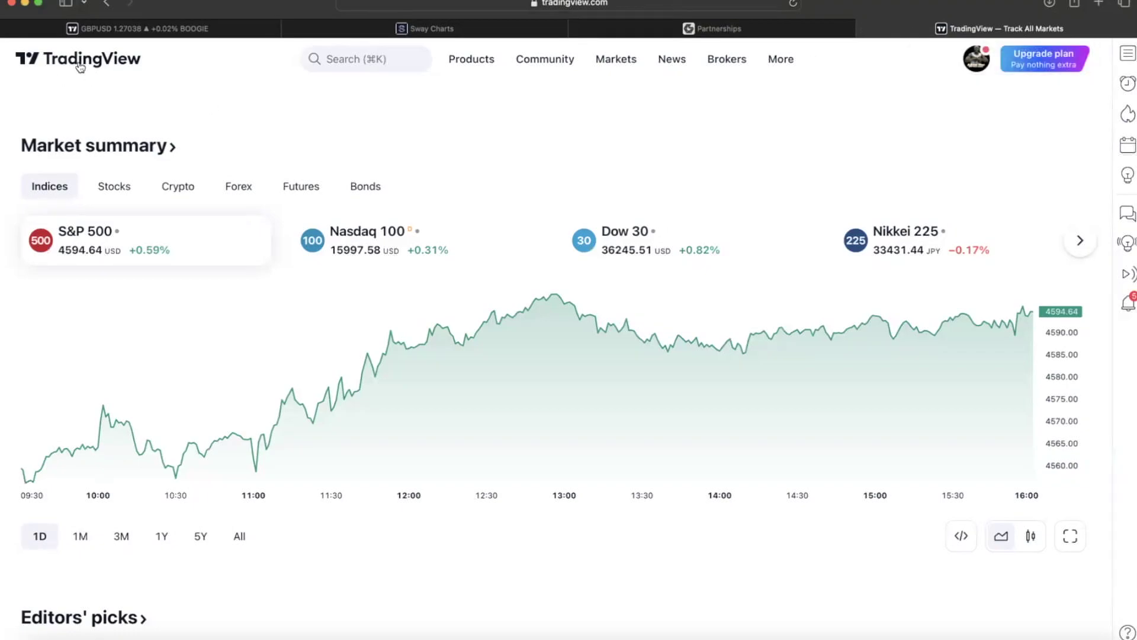
left_click(975, 59)
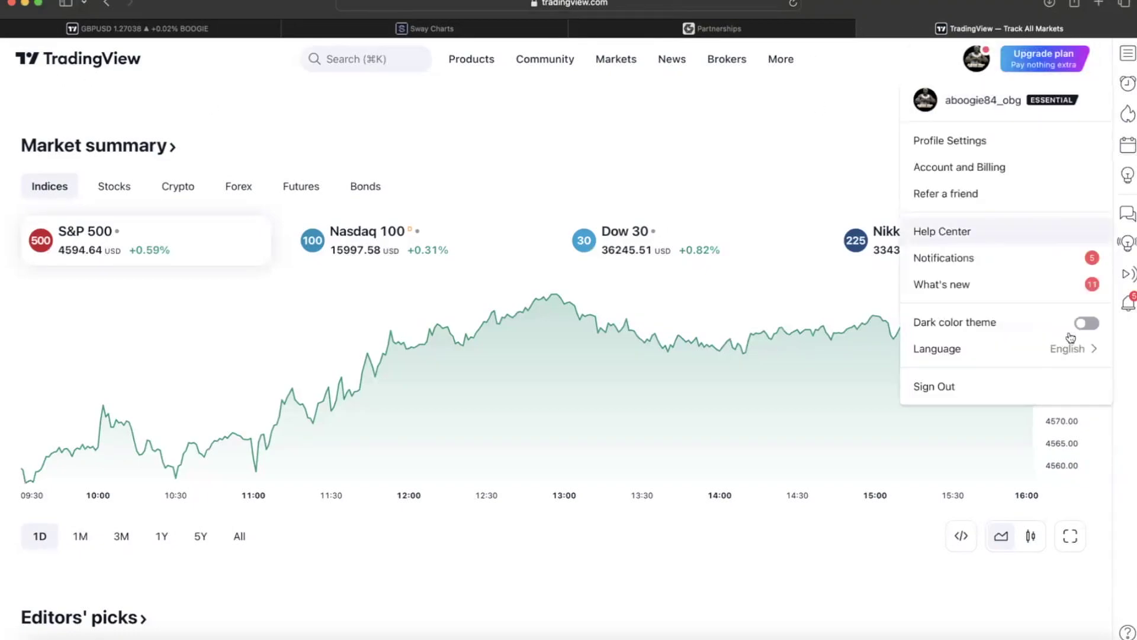
left_click(945, 388)
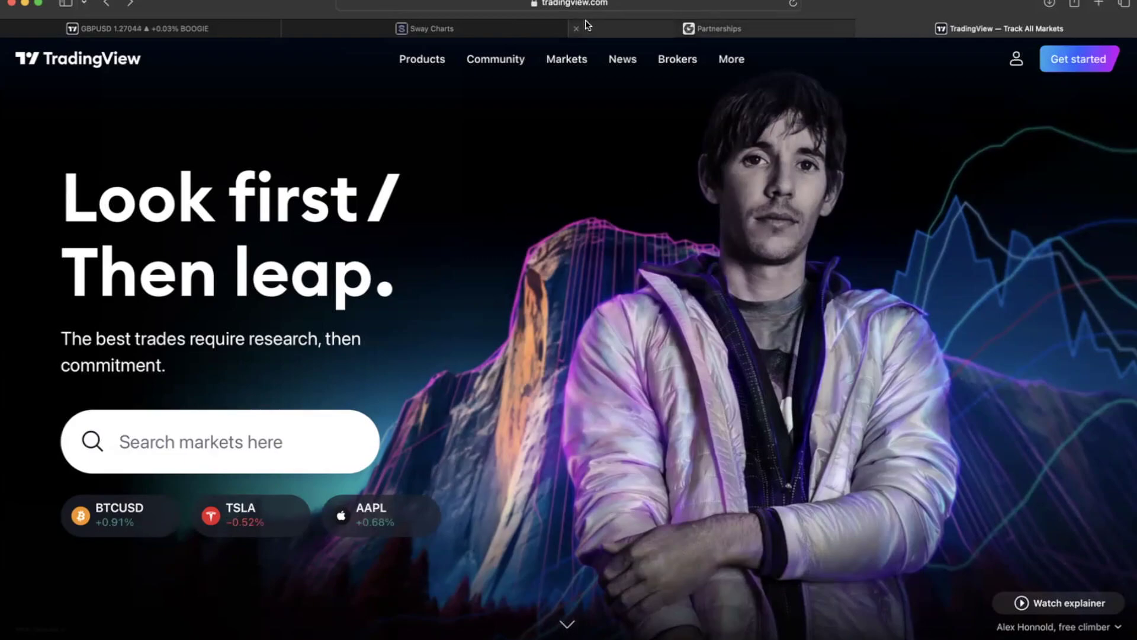
View the sign-up options for the free $0 plan and close the sign-up form.
mouse_move(622, 59)
mouse_move(686, 238)
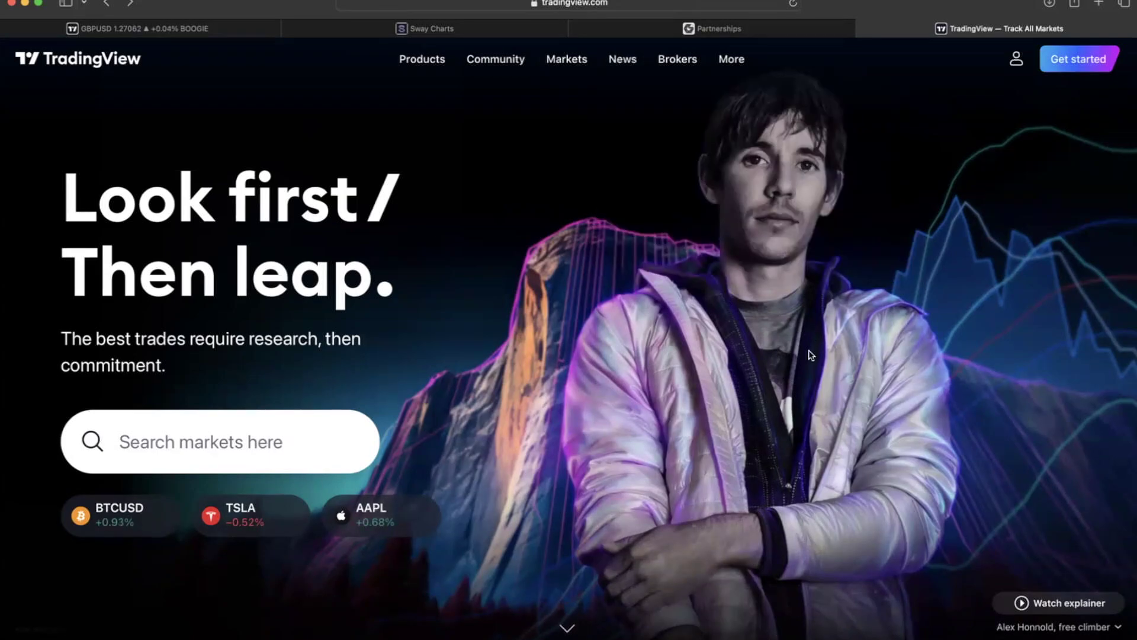
left_click(1085, 66)
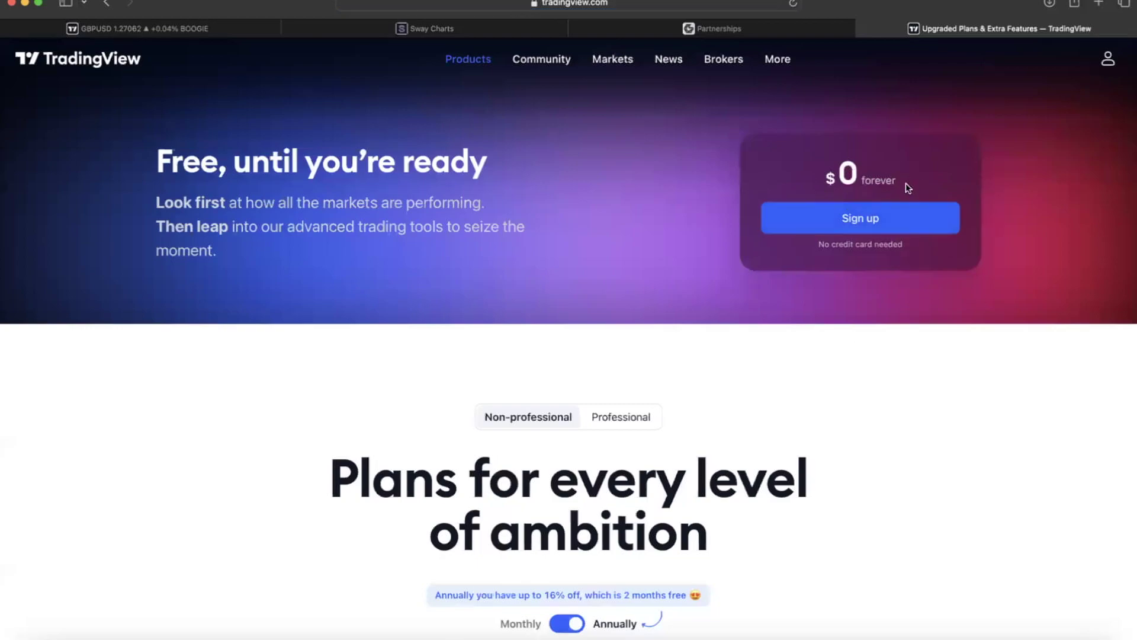
left_click(884, 220)
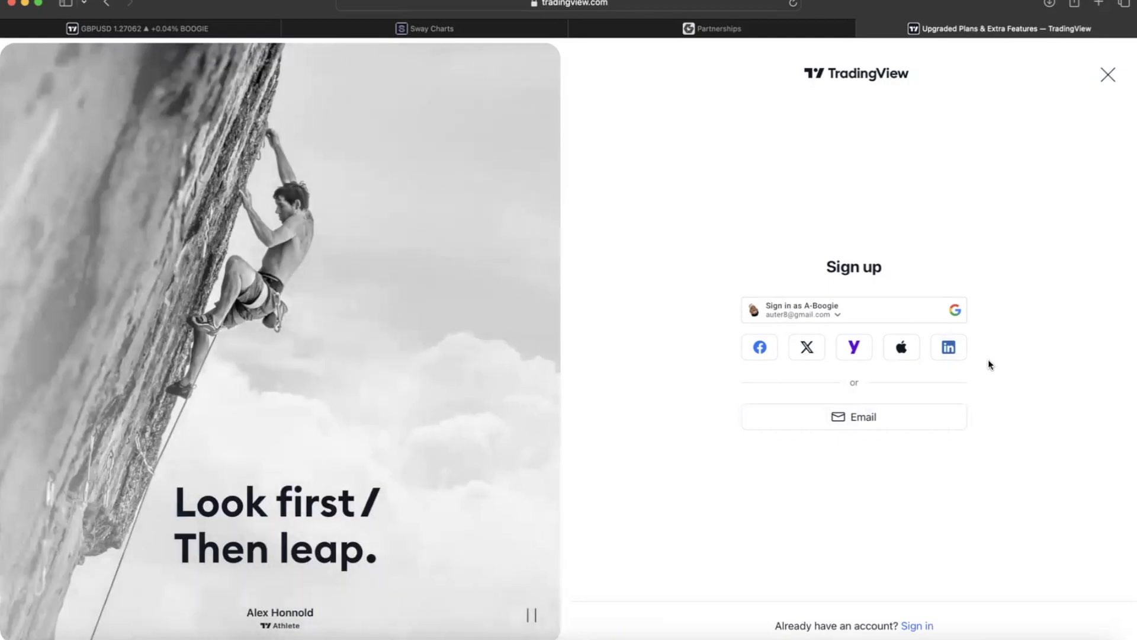
left_click(1109, 75)
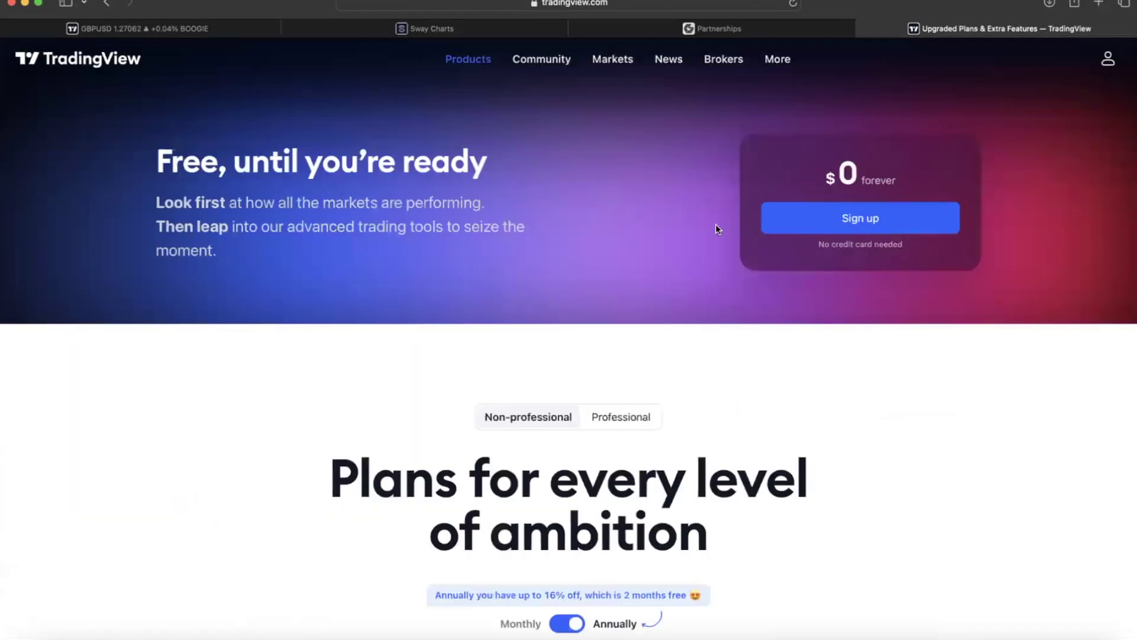
Sign in to the existing account and open Supercharts.
left_click(1108, 61)
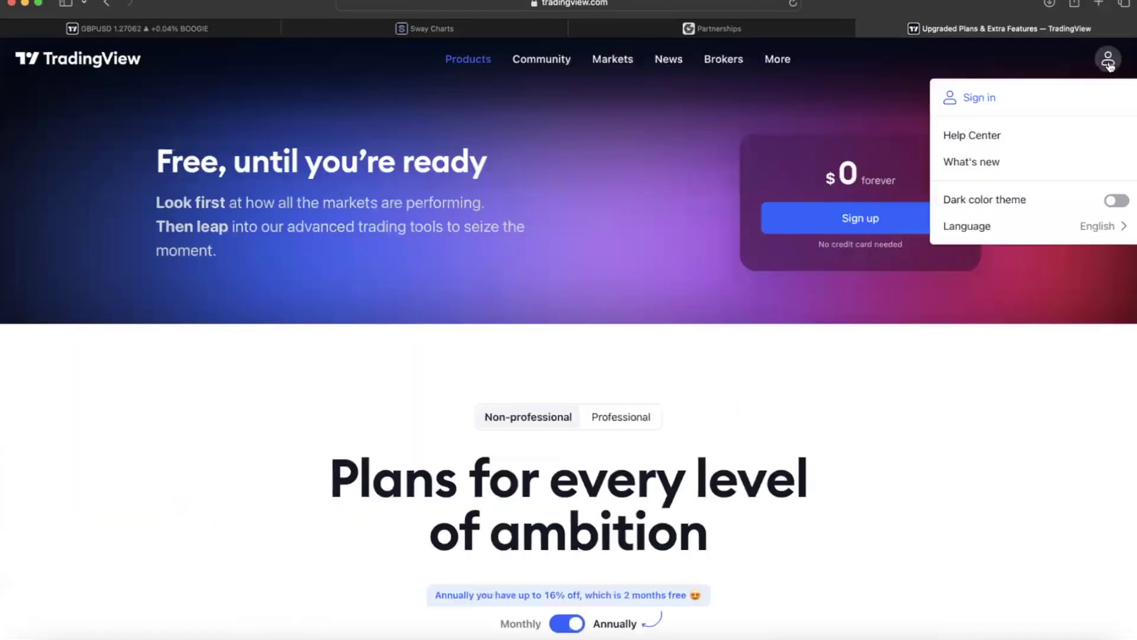
left_click(979, 97)
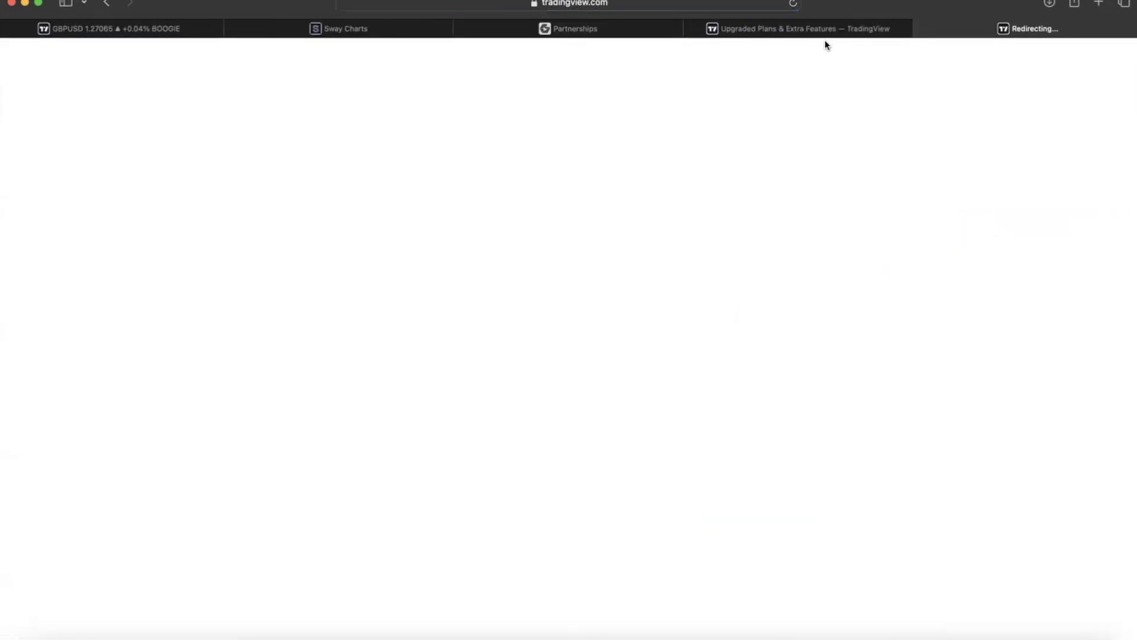
mouse_move(534, 60)
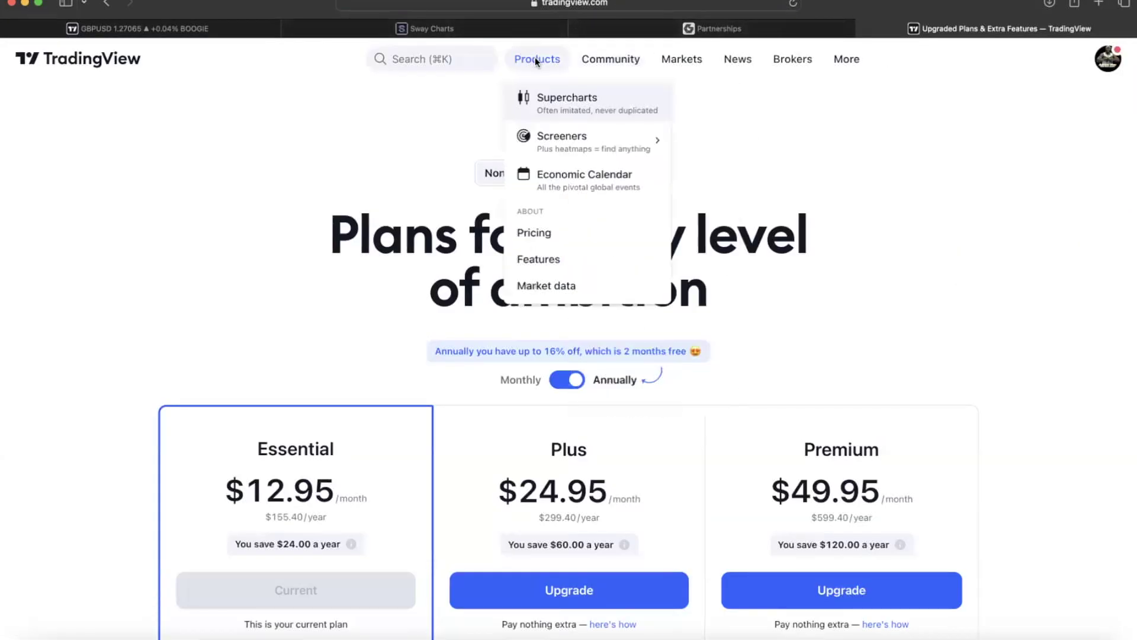
left_click(567, 98)
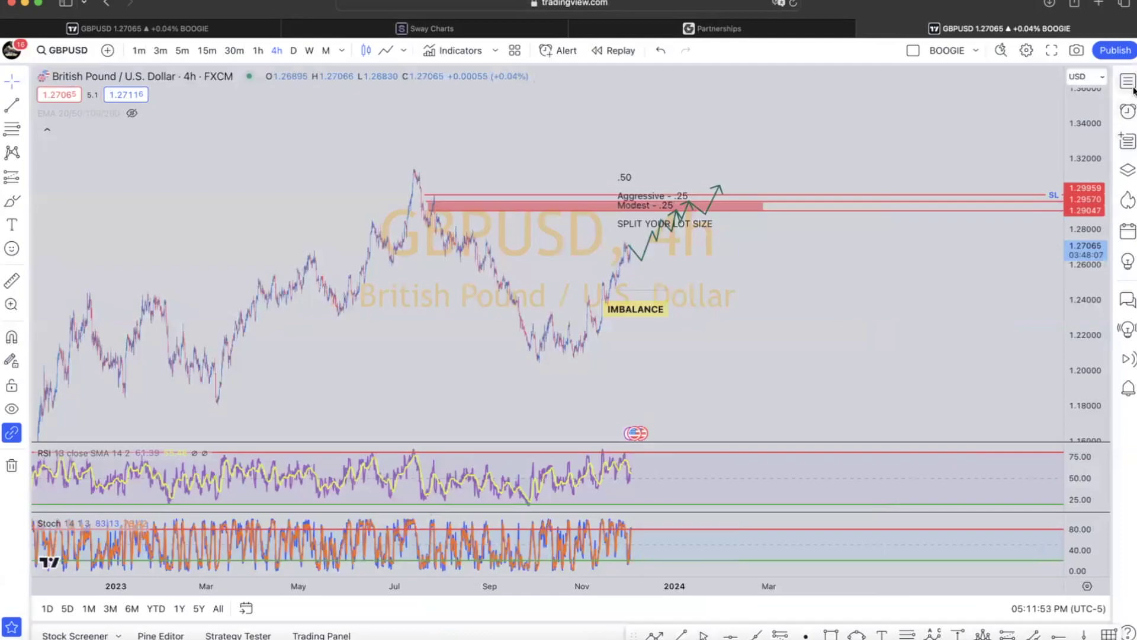
Load the second EURJPY entry of the watchlist's Tokyo session and remove all drawings from its chart.
left_click(1131, 84)
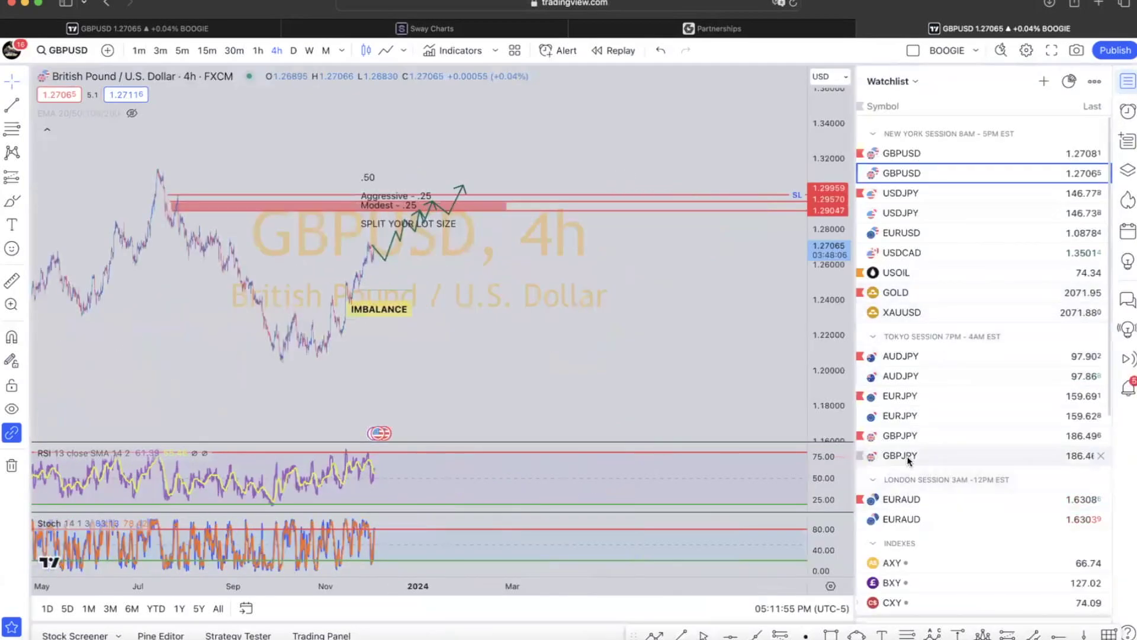
left_click(901, 415)
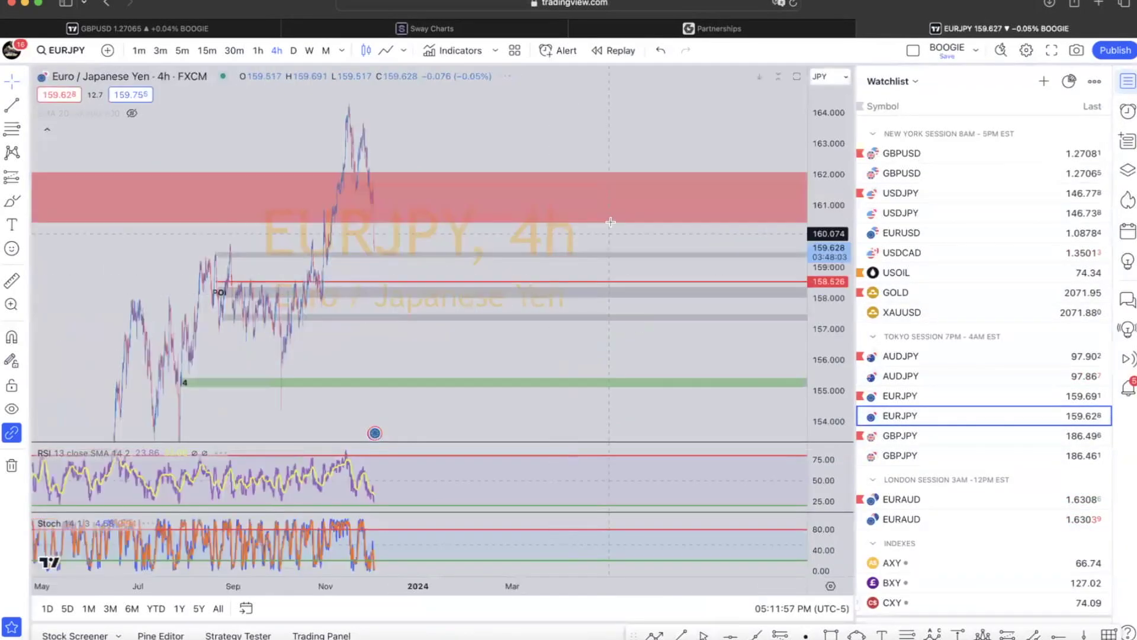
right_click(582, 128)
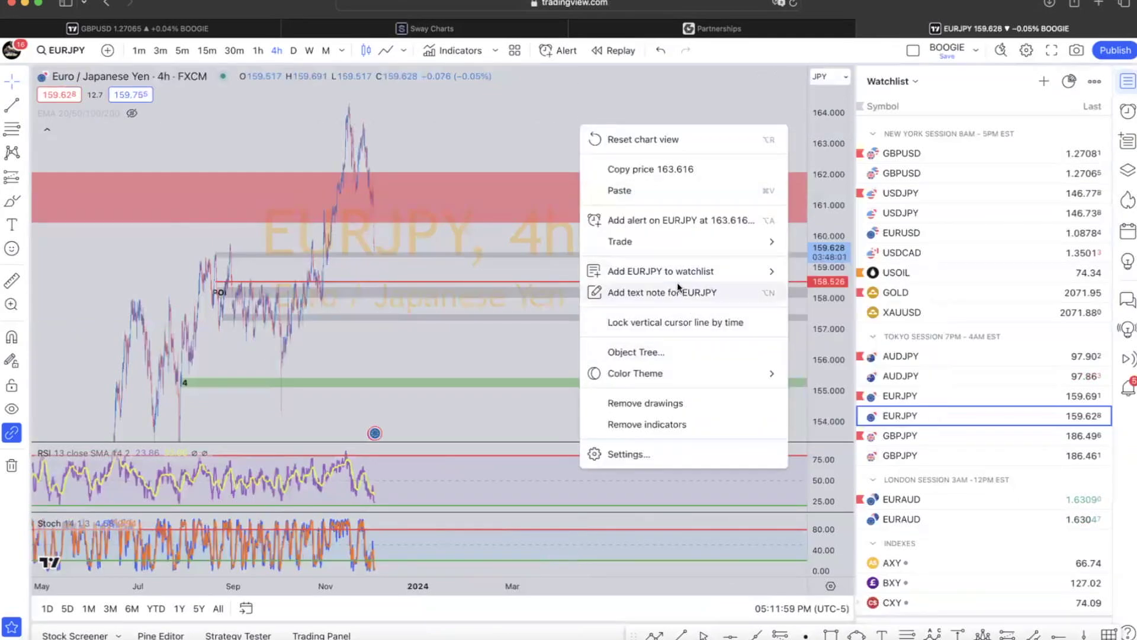
left_click(627, 403)
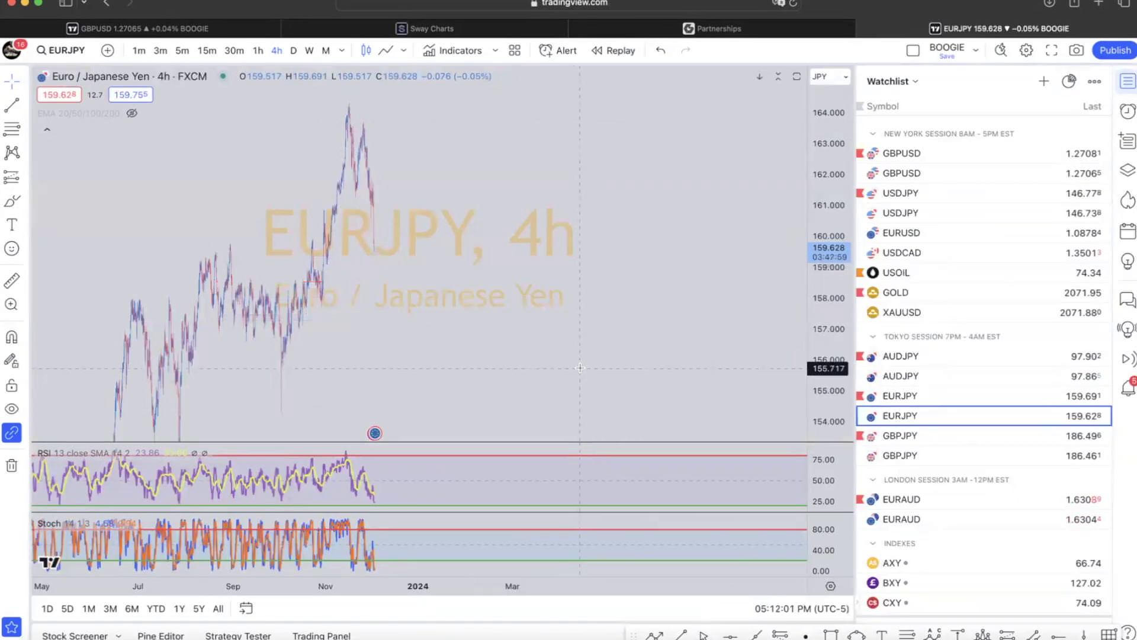
scroll(533, 326, "up", 5)
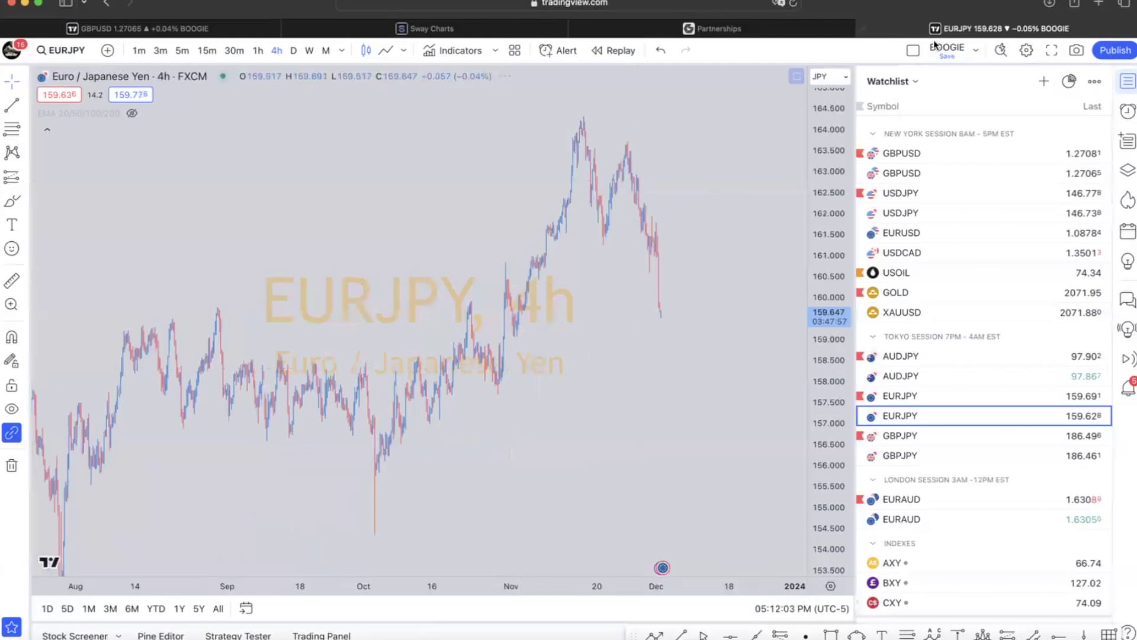
Find the Volume indicator by searching for "volume" and add it to the EURJPY chart.
scroll(625, 176, "up", 4)
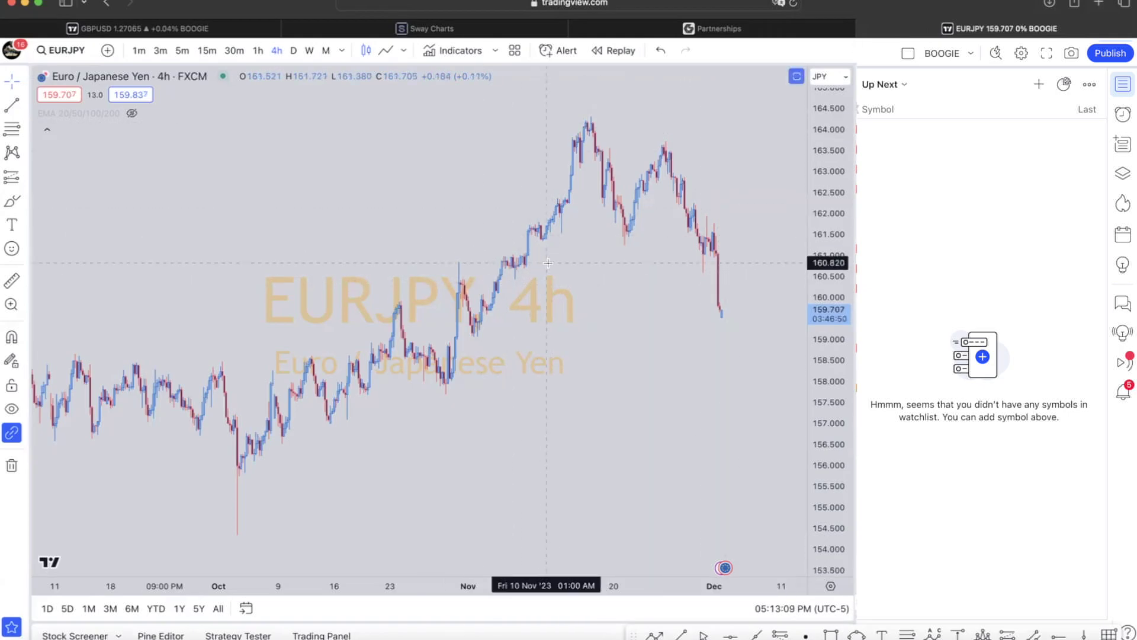
left_click(440, 53)
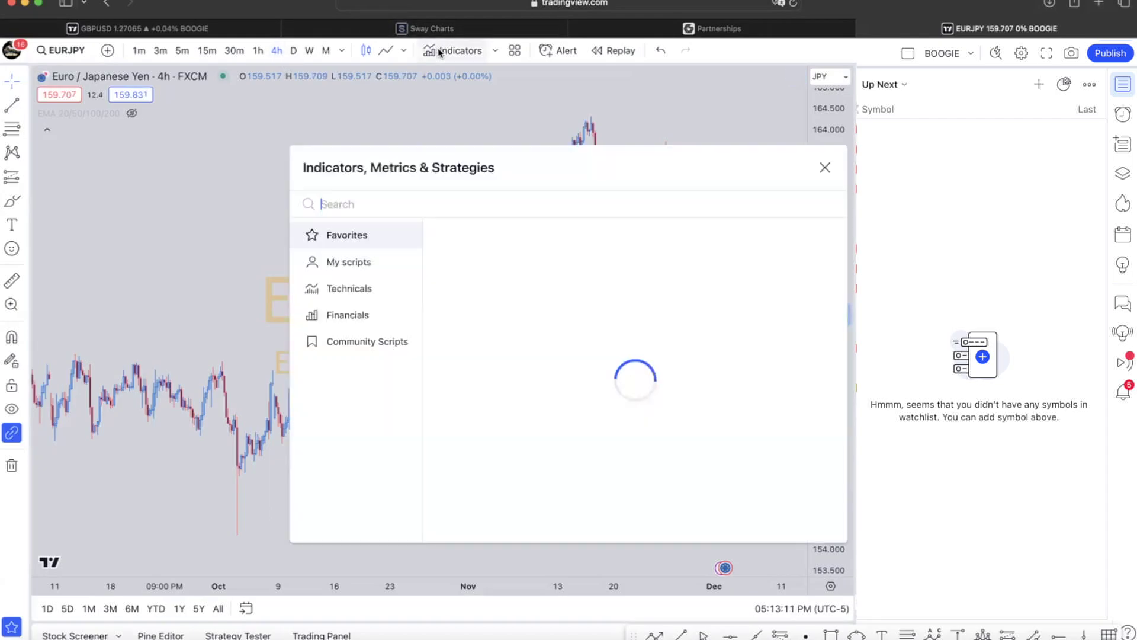
type("volume")
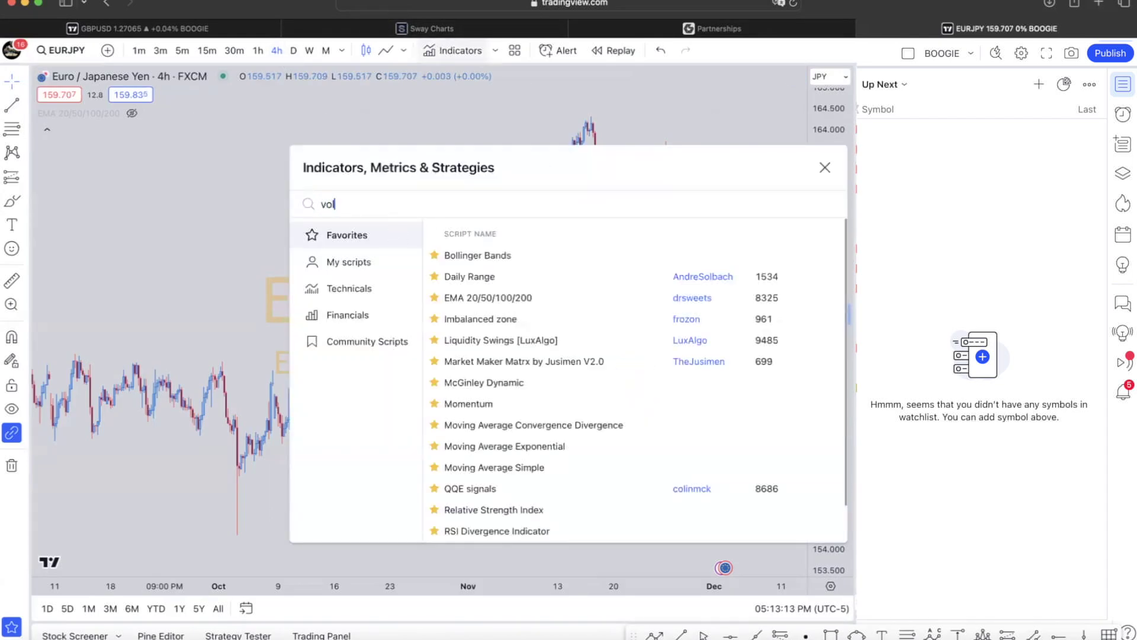
left_click(469, 305)
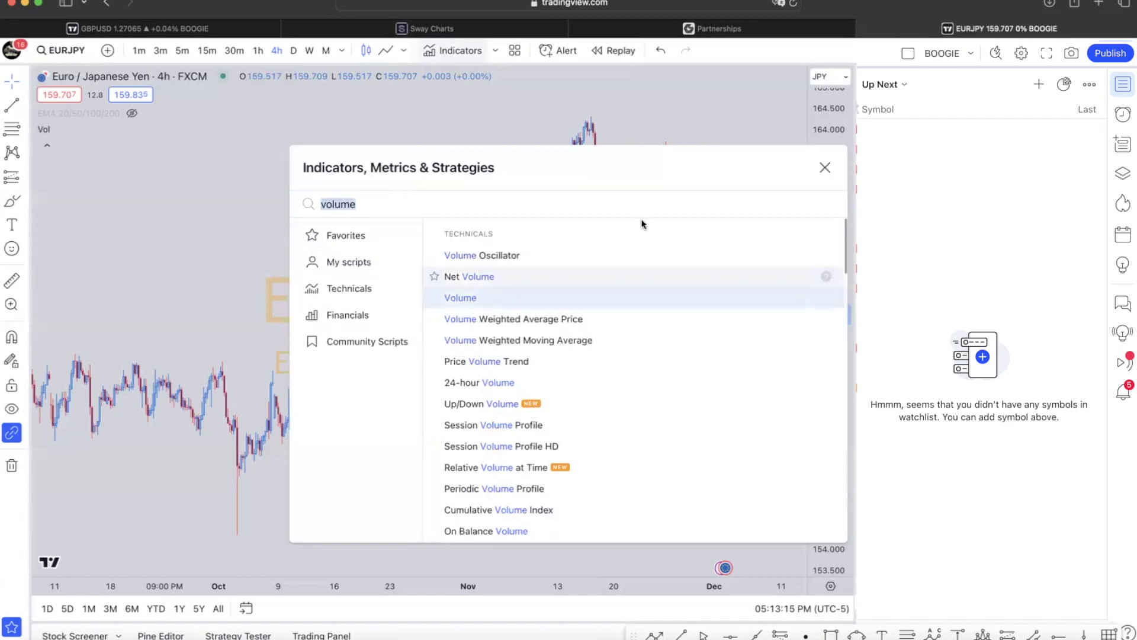
left_click(824, 168)
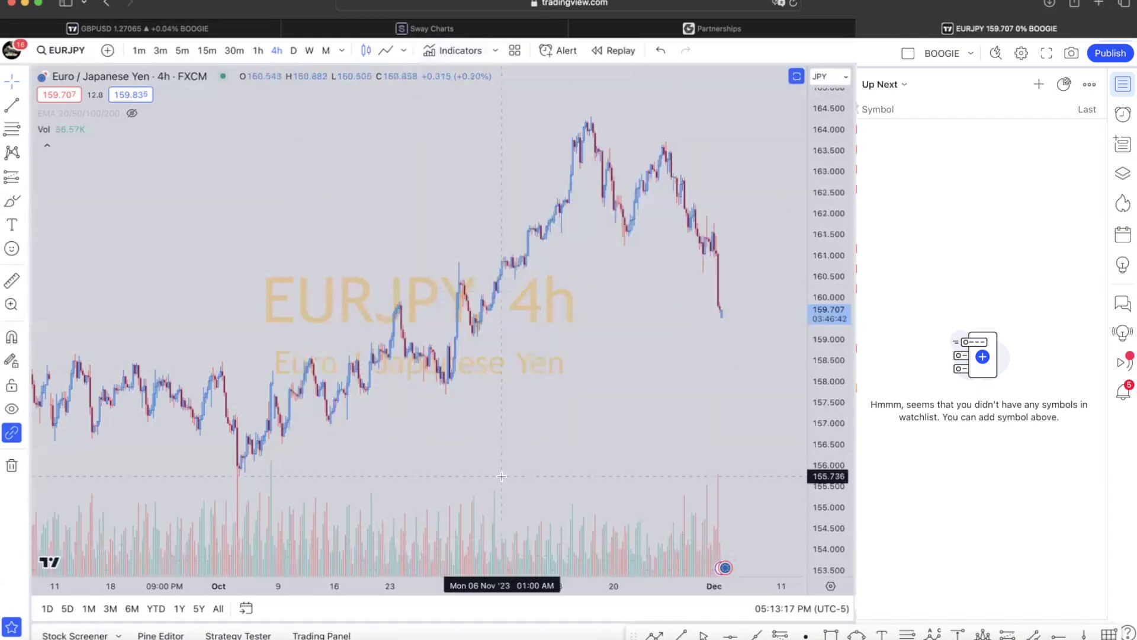
Look closer at the volume bars and delete the Volume indicator from the chart.
scroll(334, 555, "up", 5)
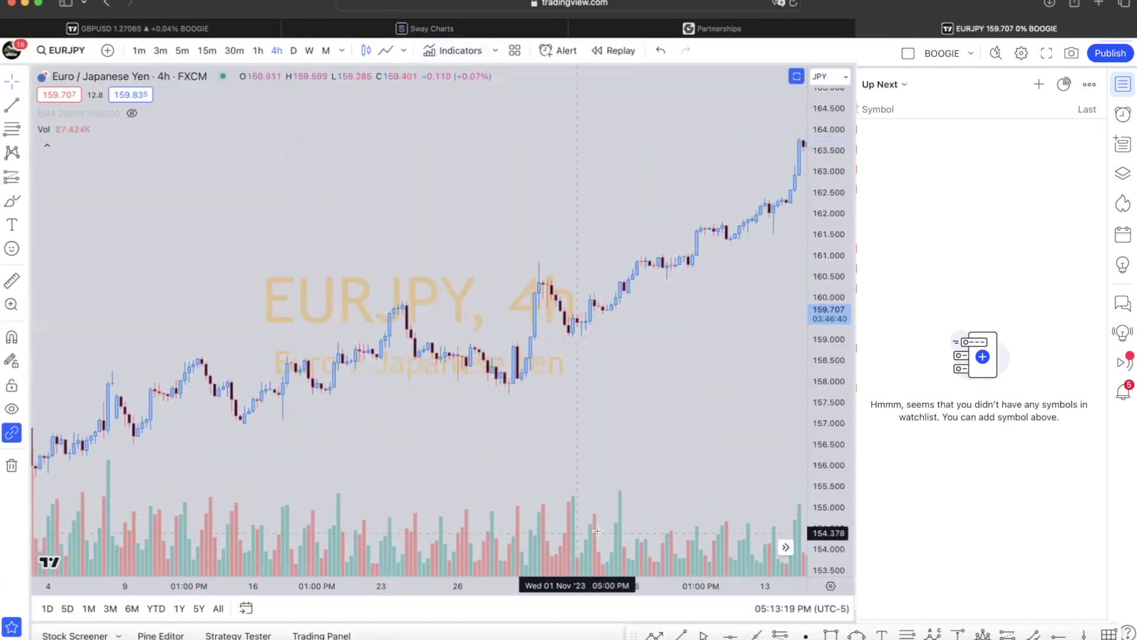
left_click(184, 531)
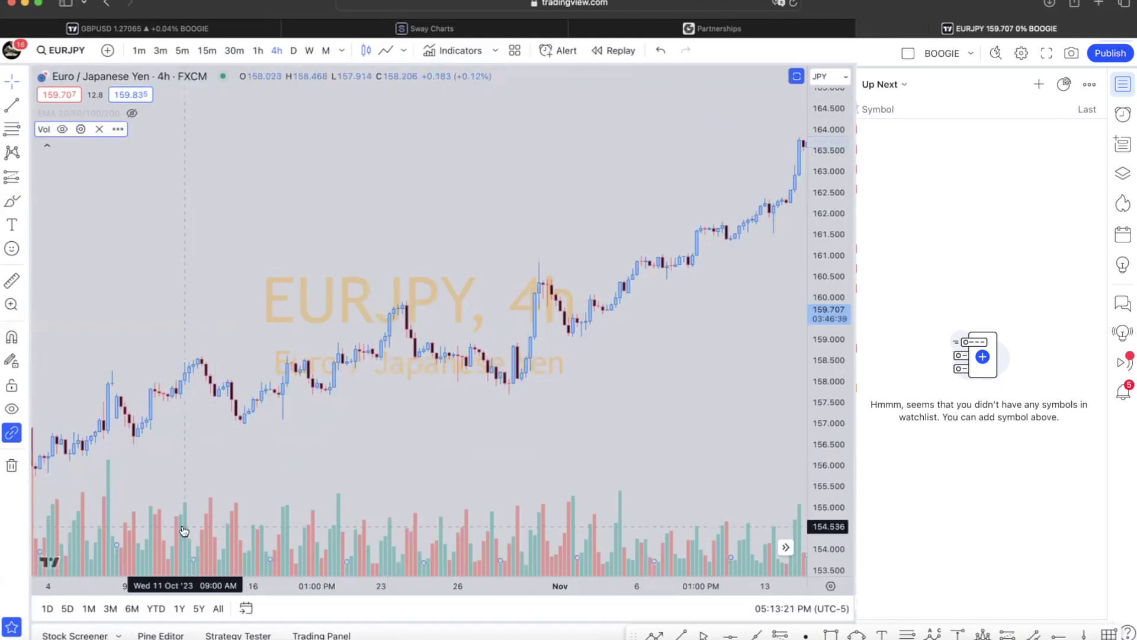
key("Delete")
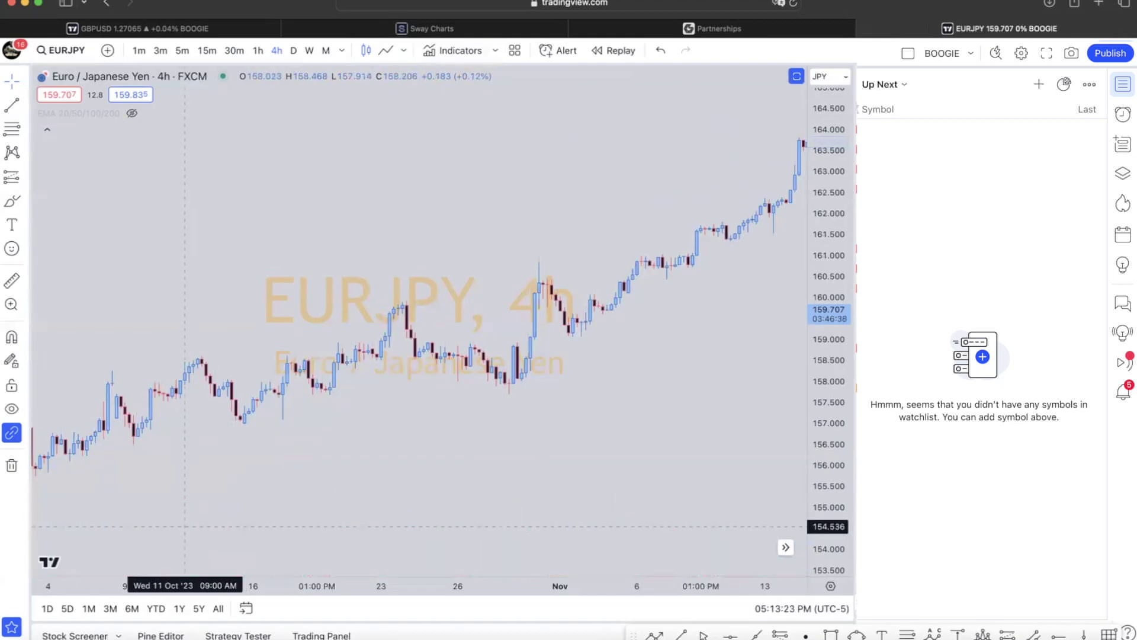
scroll(519, 417, "down", 3)
scroll(519, 416, "down", 5)
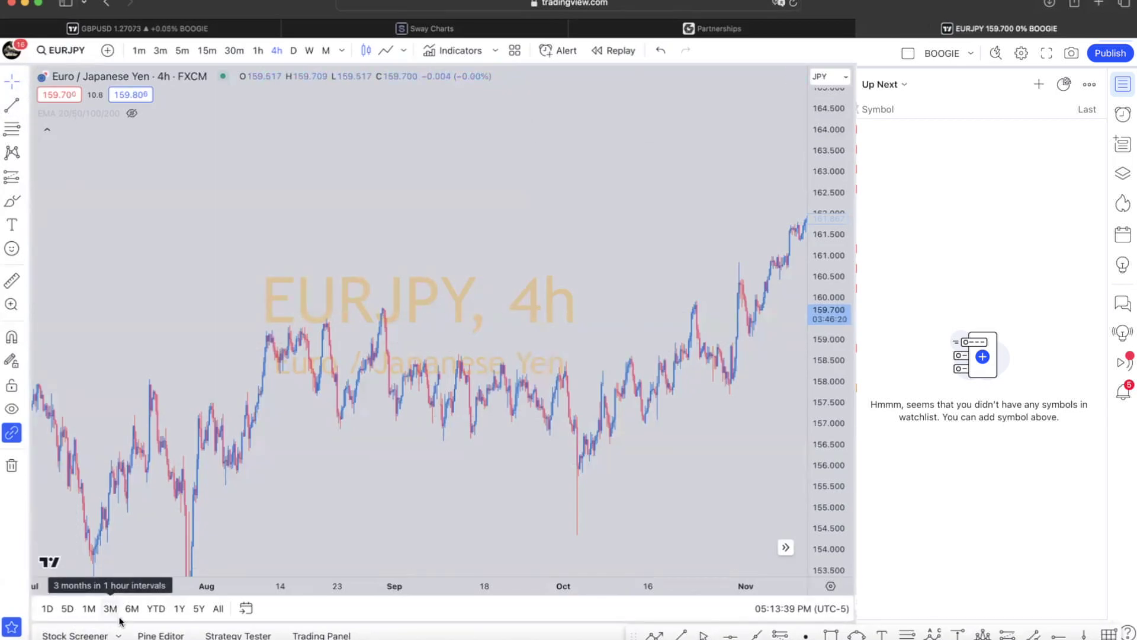
Examine which line, Fibonacci, pattern, projection, measuring and shape drawing tools are marked as favorites.
left_click(24, 107)
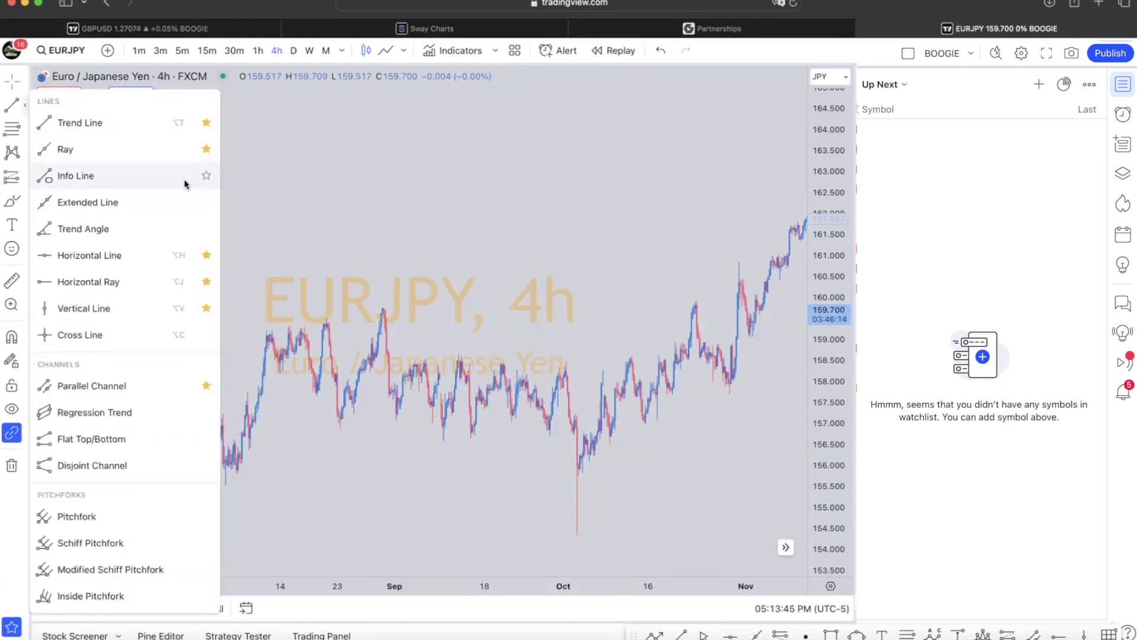
left_click(205, 123)
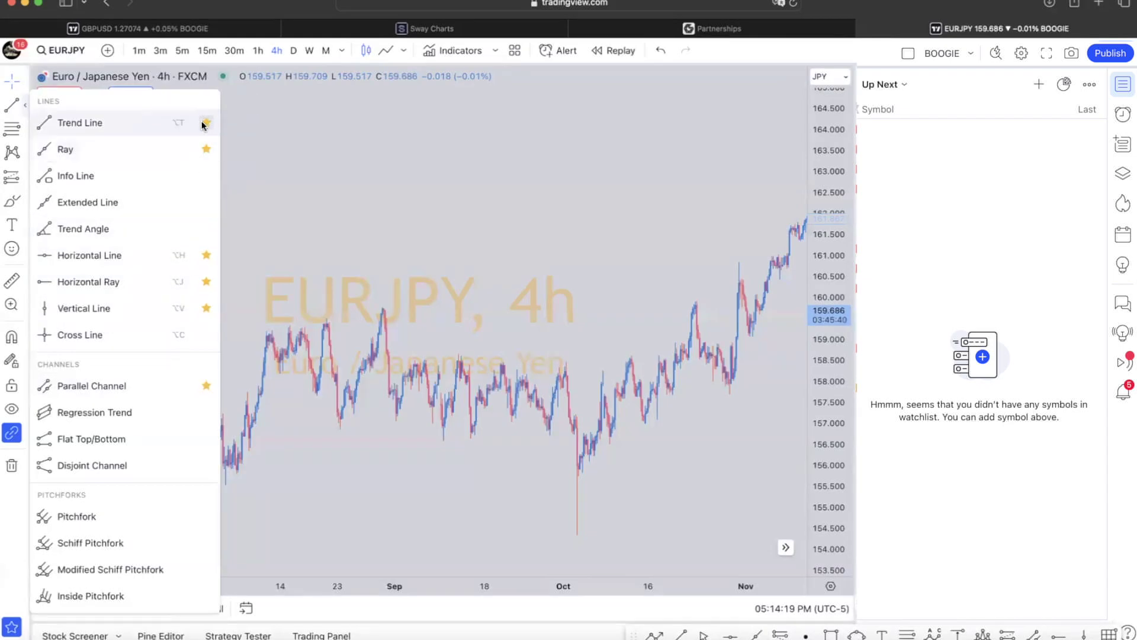
left_click(26, 128)
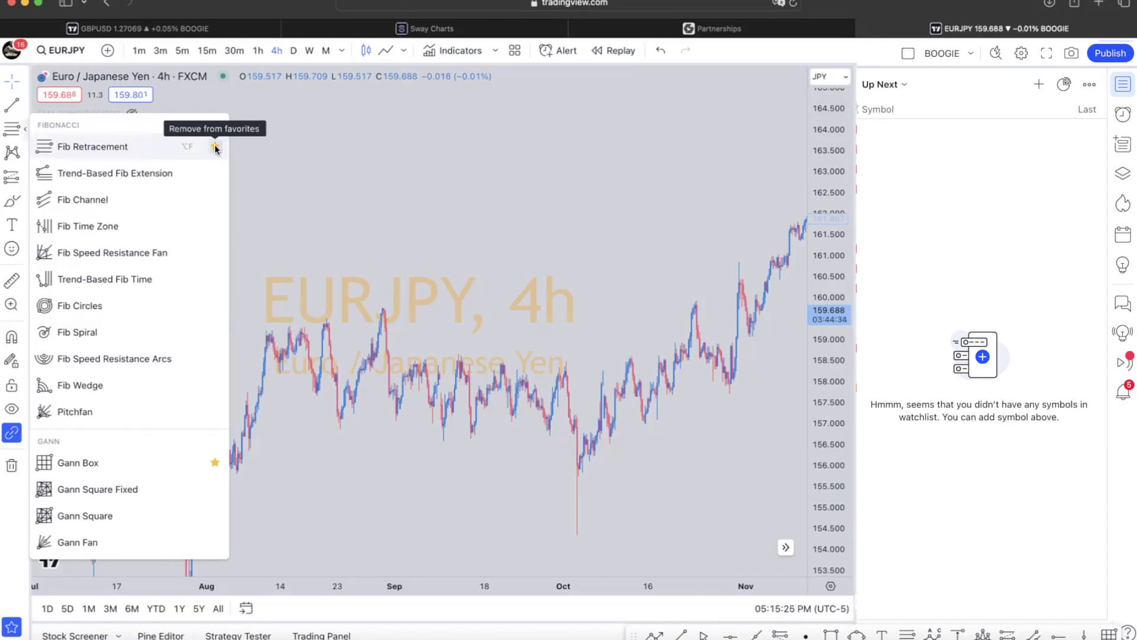
left_click(25, 153)
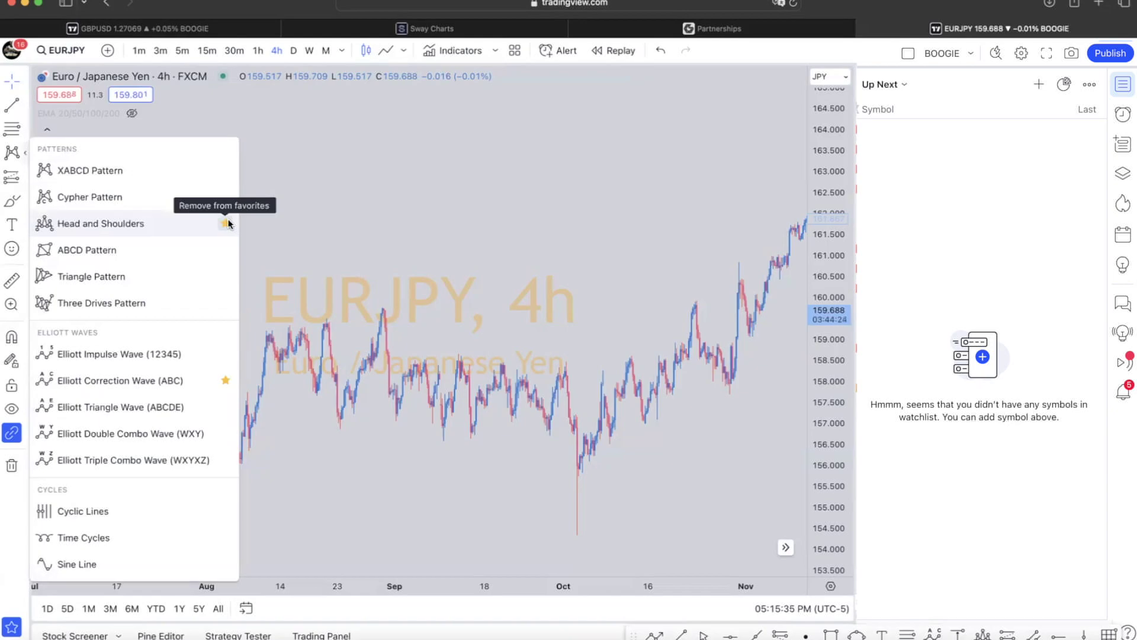
left_click(23, 177)
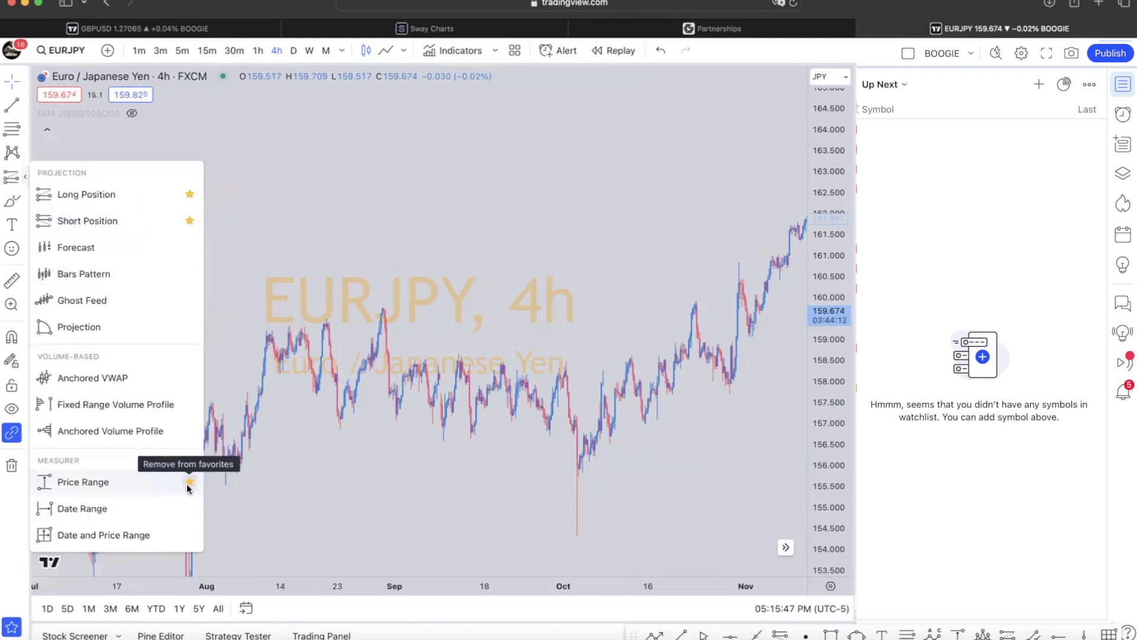
left_click(26, 201)
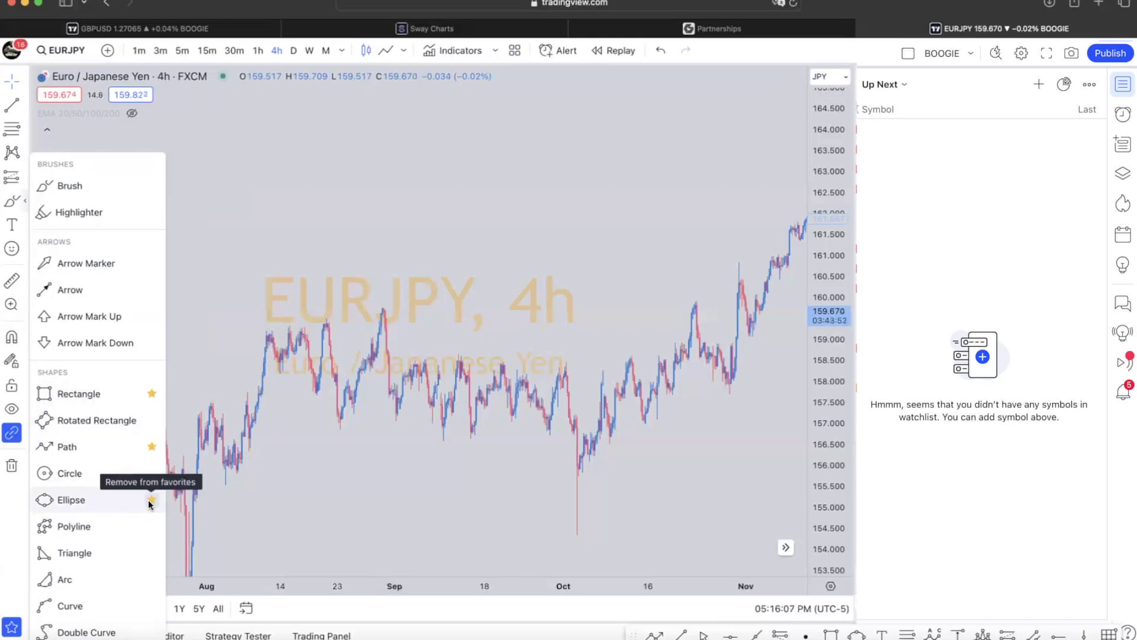
left_click(269, 318)
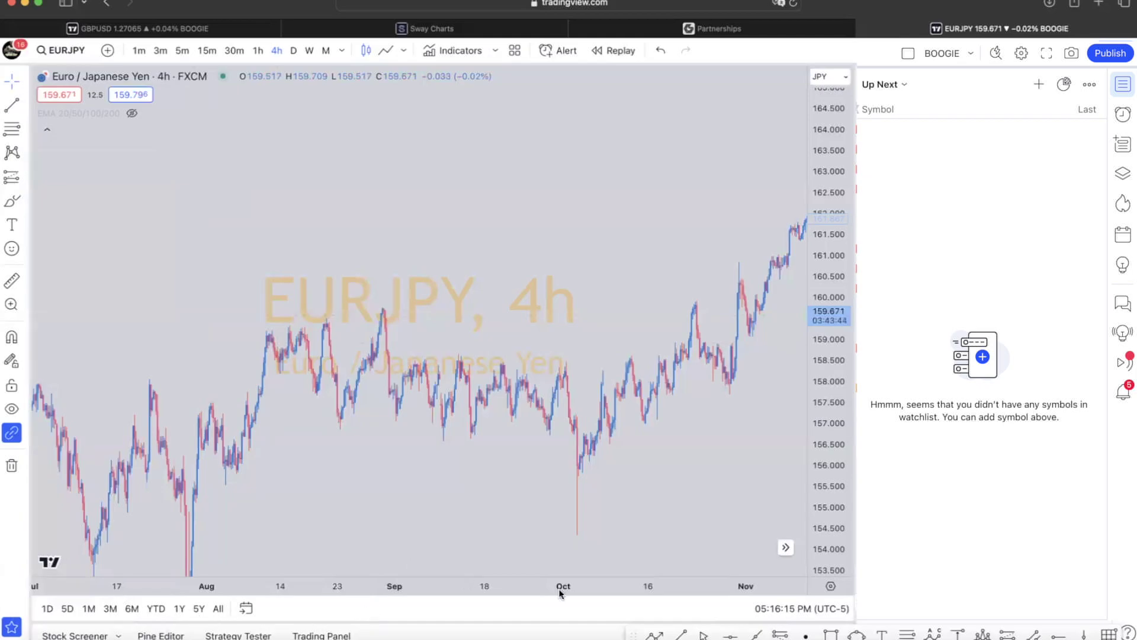
Move the favorite drawing tools bar up onto the chart and check the starred Fibonacci and Gann tools.
mouse_move(630, 636)
left_mouse_down()
mouse_move(581, 548)
mouse_move(279, 279)
mouse_move(219, 155)
left_mouse_up()
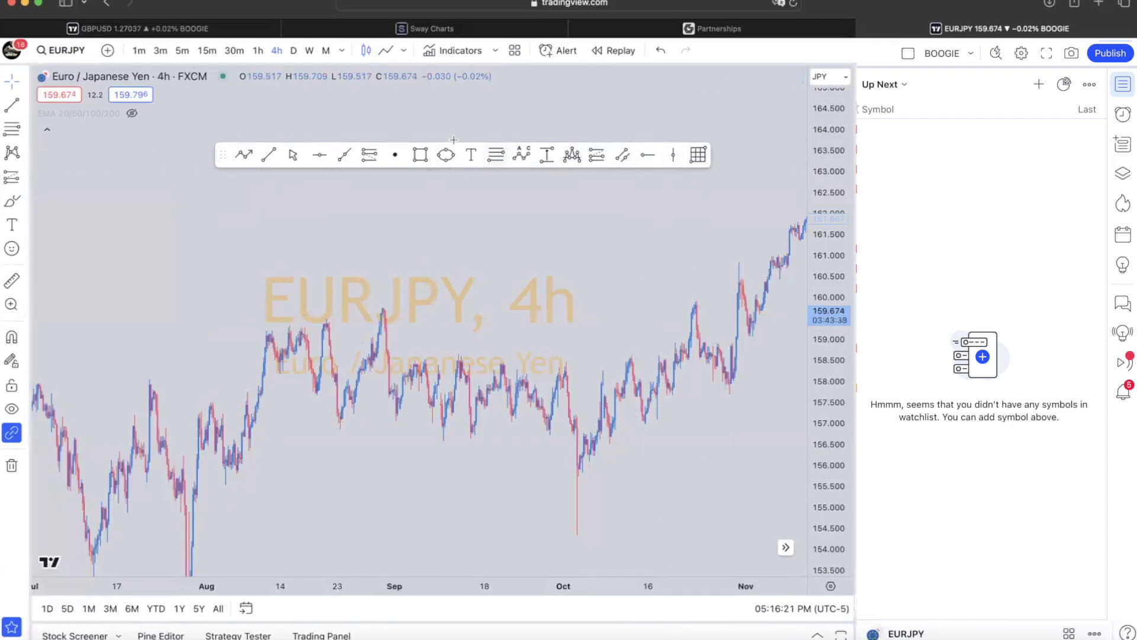
left_click(25, 126)
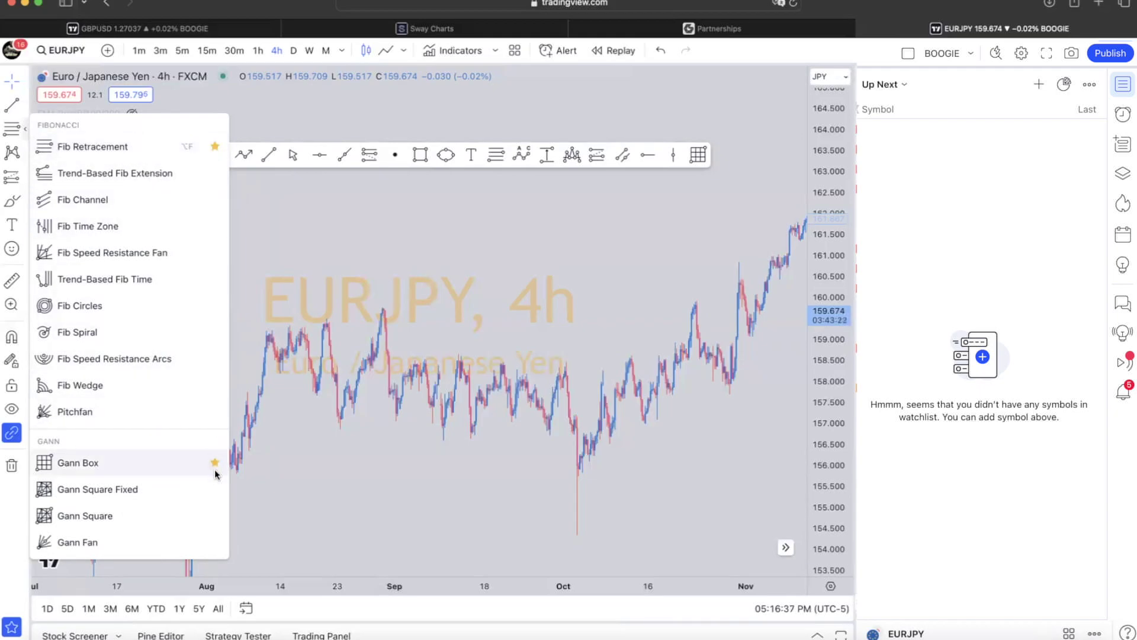
left_click(370, 259)
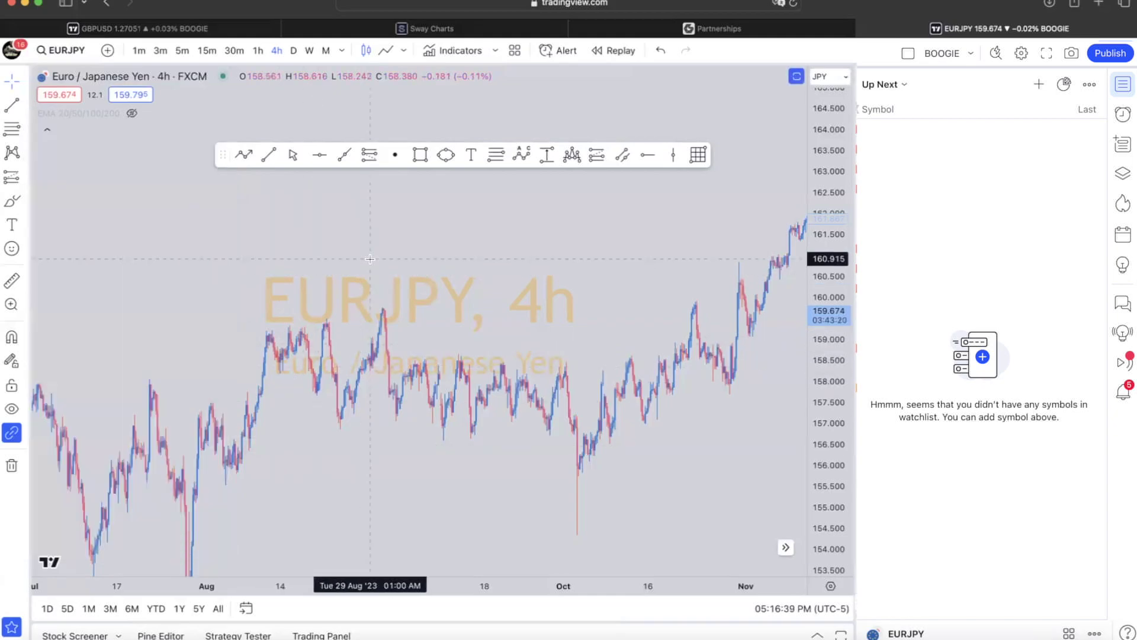
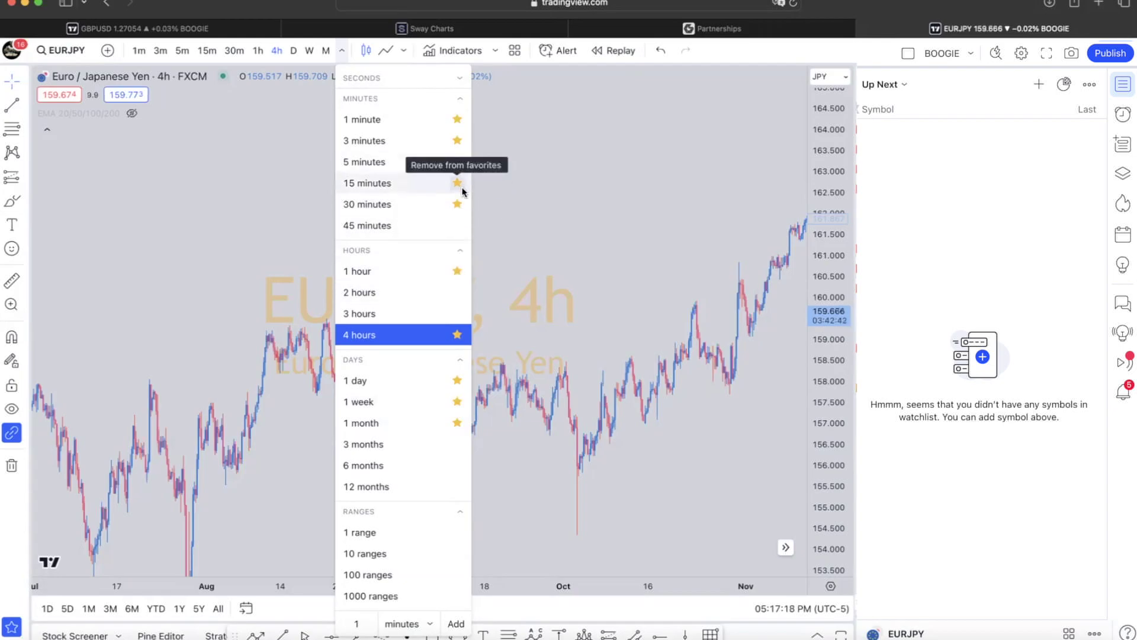
Check which minute-based chart intervals are marked as favorites, including 5 minutes, 3 minutes and 1 minute.
left_click(458, 162)
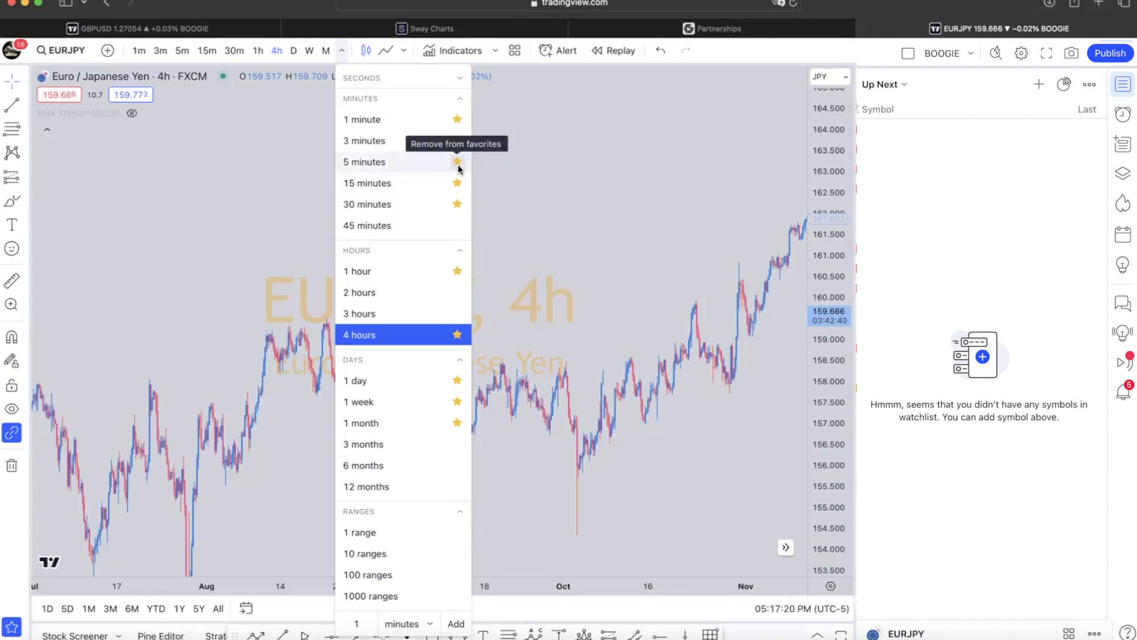
left_click(458, 141)
left_click(457, 120)
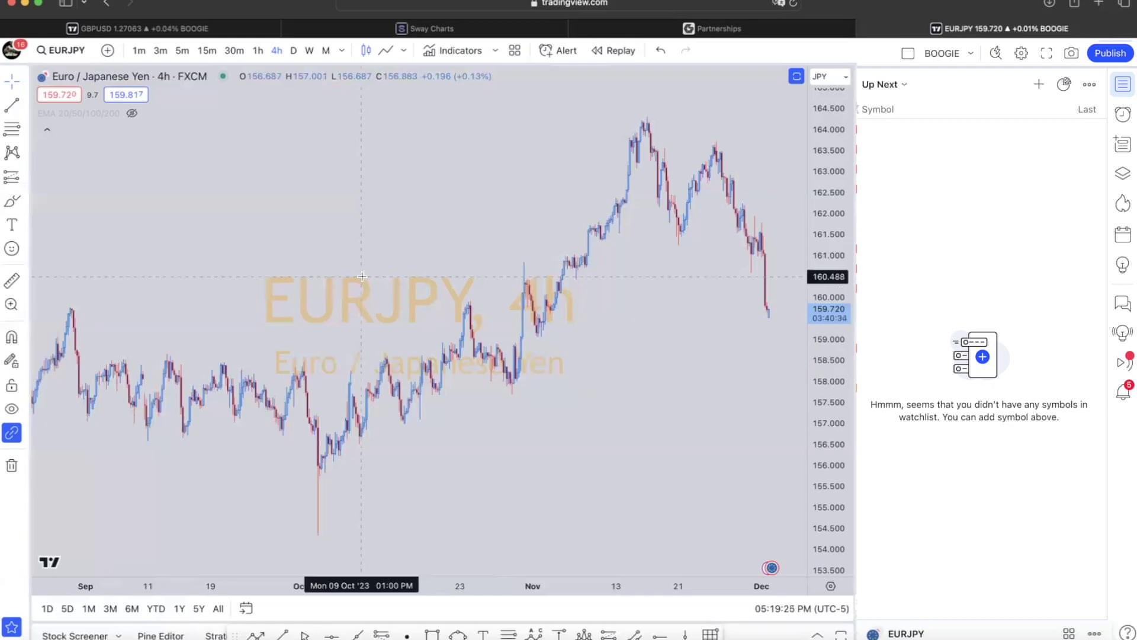
Hide the empty watchlist panel to widen the EURJPY 4h chart.
scroll(362, 276, "up", 8)
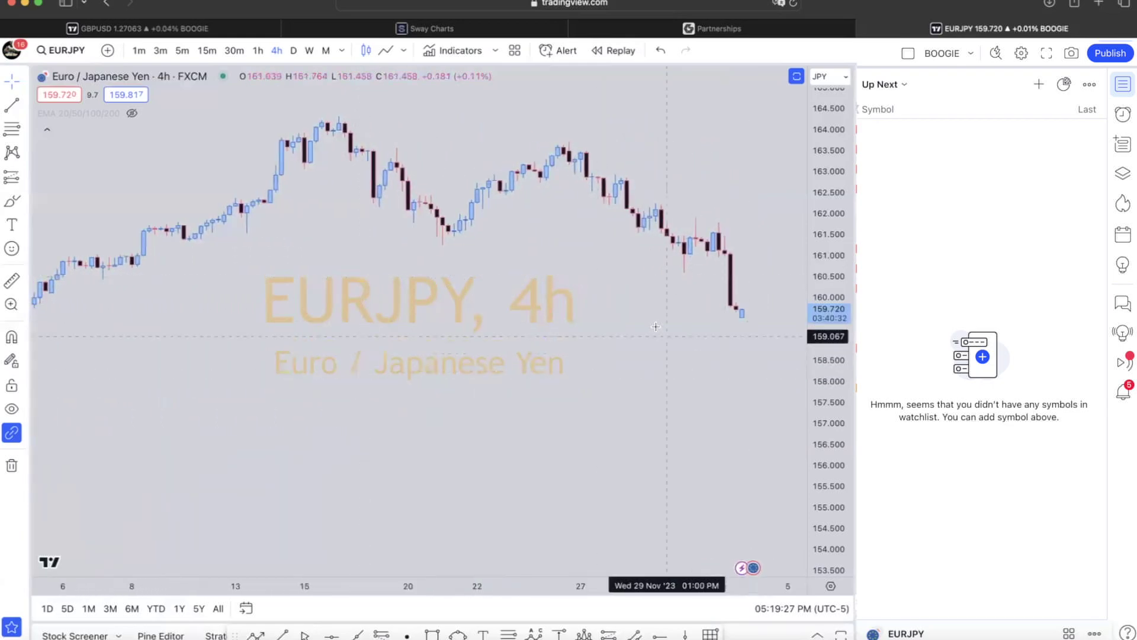
scroll(656, 327, "down", 10)
scroll(657, 329, "up", 10)
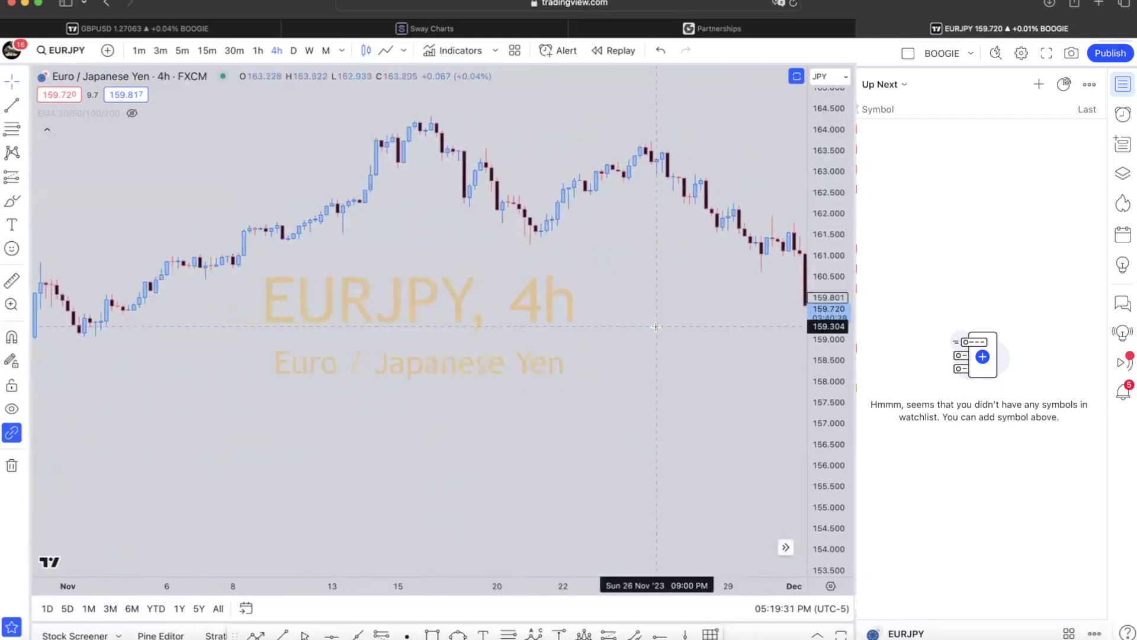
scroll(656, 326, "down", 5)
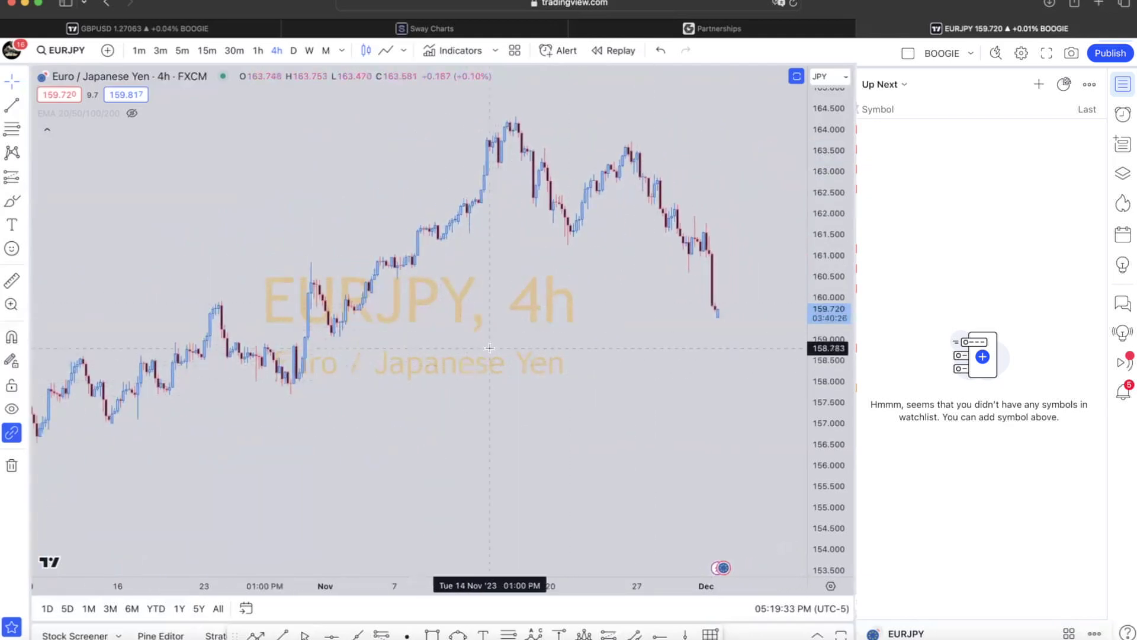
scroll(489, 348, "up", 8)
scroll(490, 352, "down", 8)
left_click(1124, 84)
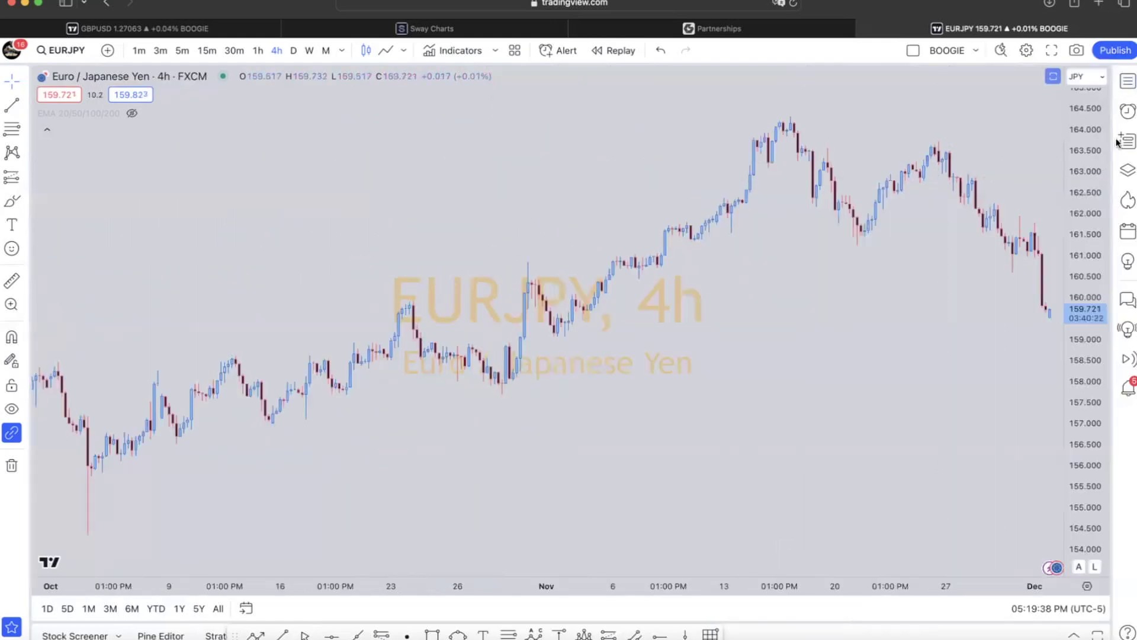
Compress the price scale slightly and examine the EURJPY 4h price action at several time ranges.
mouse_move(1091, 181)
left_mouse_down()
mouse_move(1090, 522)
mouse_move(1090, 177)
left_mouse_up()
left_click_drag(1054, 105, 1067, 164)
scroll(803, 254, "down", 5)
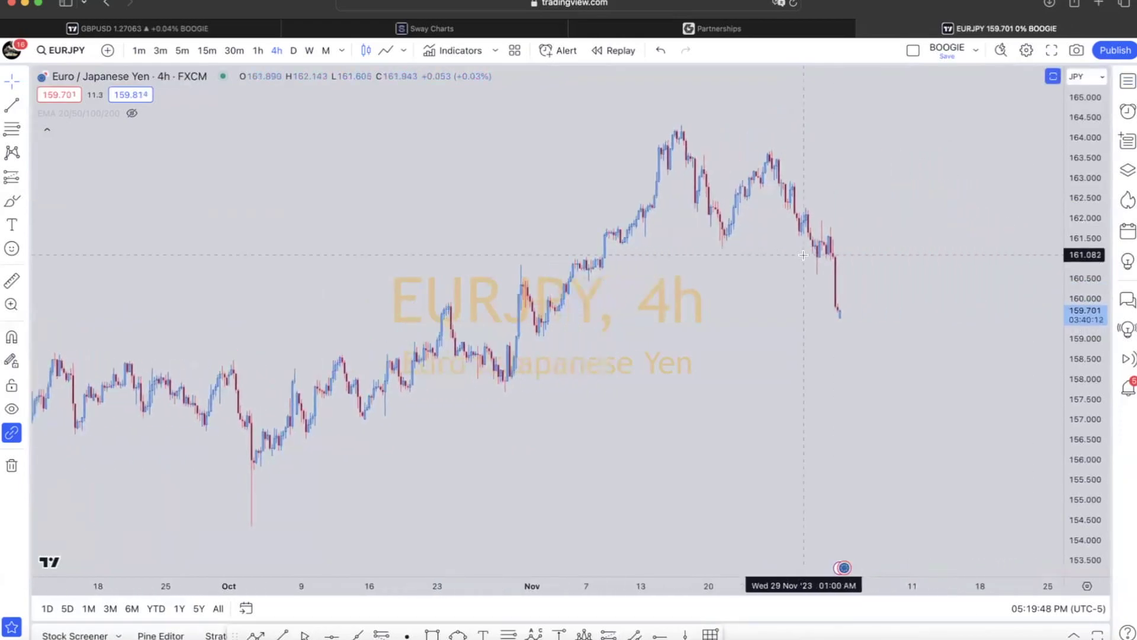
scroll(698, 254, "up", 5)
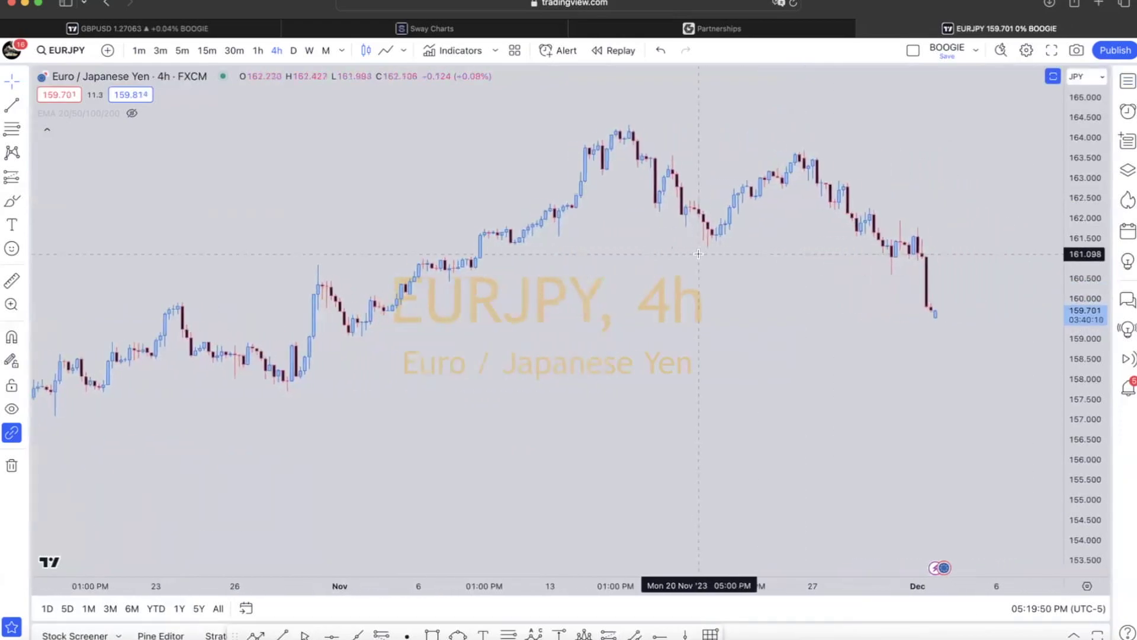
scroll(698, 253, "down", 10)
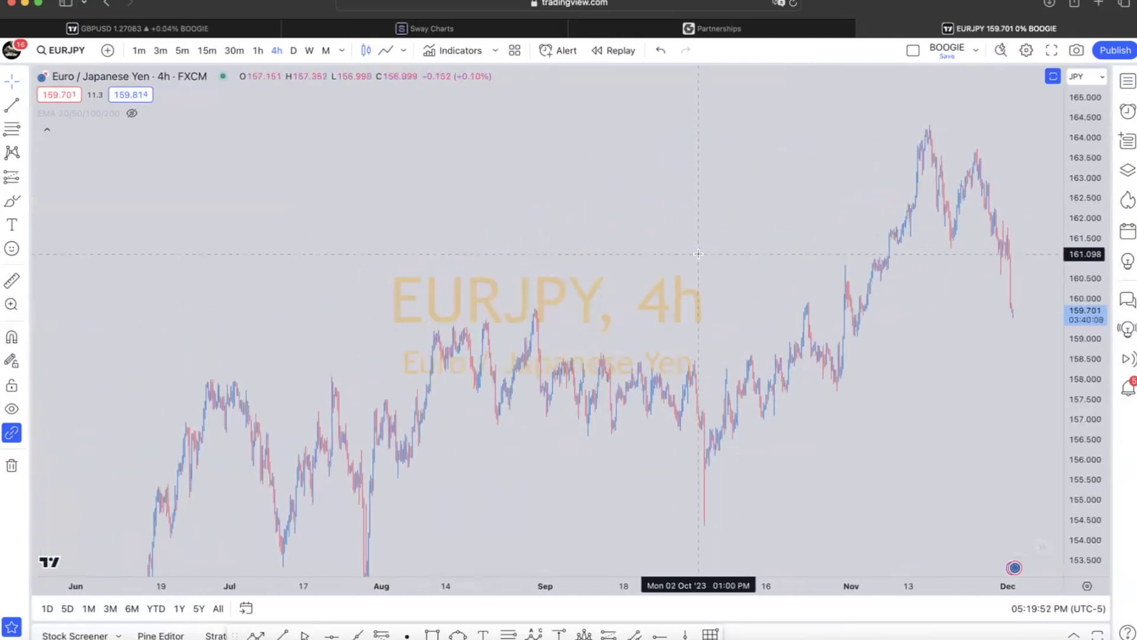
scroll(699, 254, "down", 4)
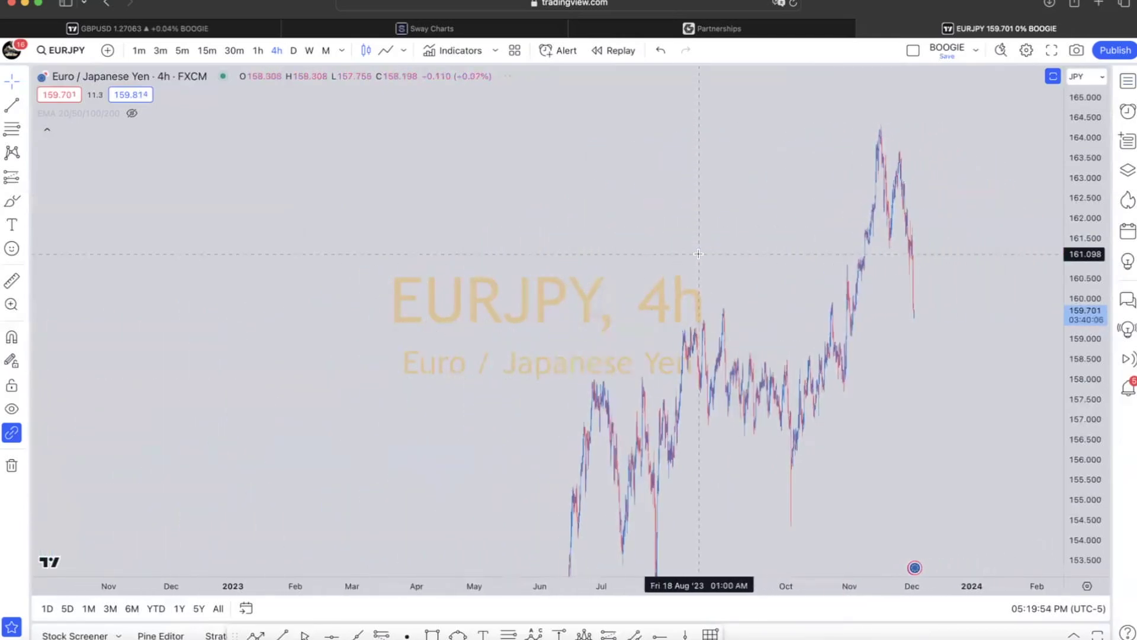
scroll(698, 254, "up", 4)
scroll(699, 254, "up", 5)
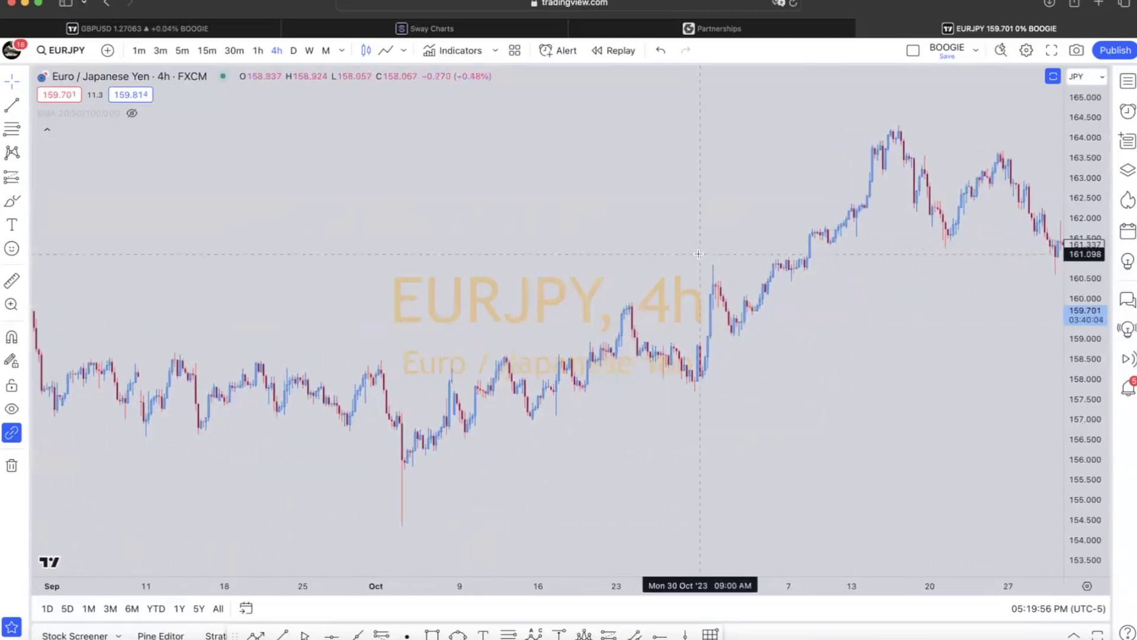
scroll(698, 254, "down", 5)
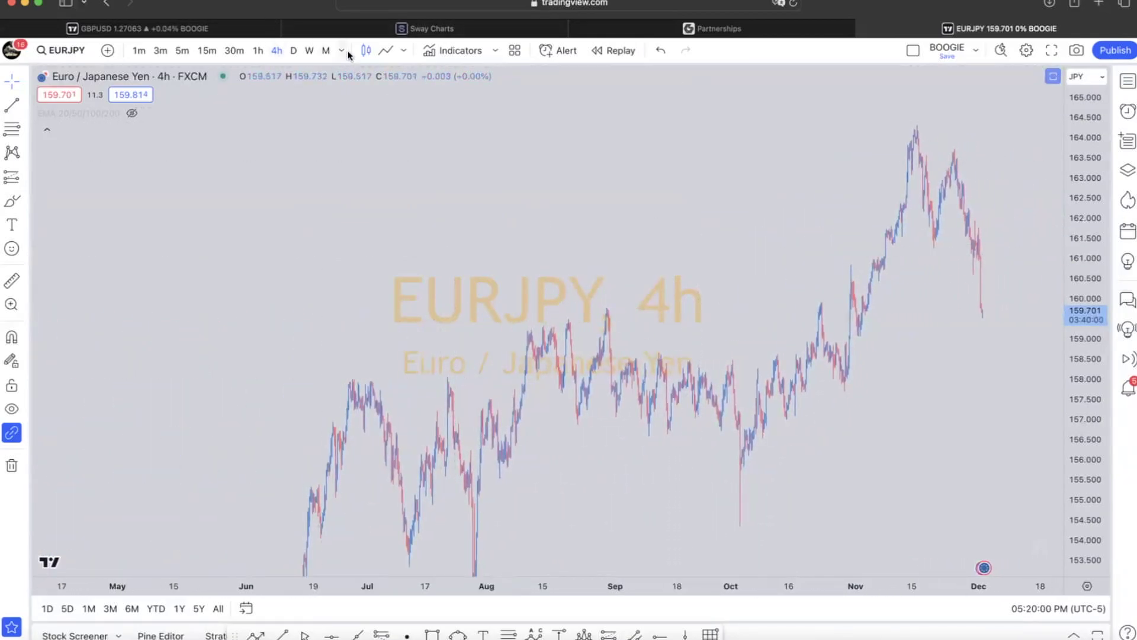
Check which chart types are favorites, keep Candles, and stretch the price scale around the recent 4h candles.
left_click(403, 51)
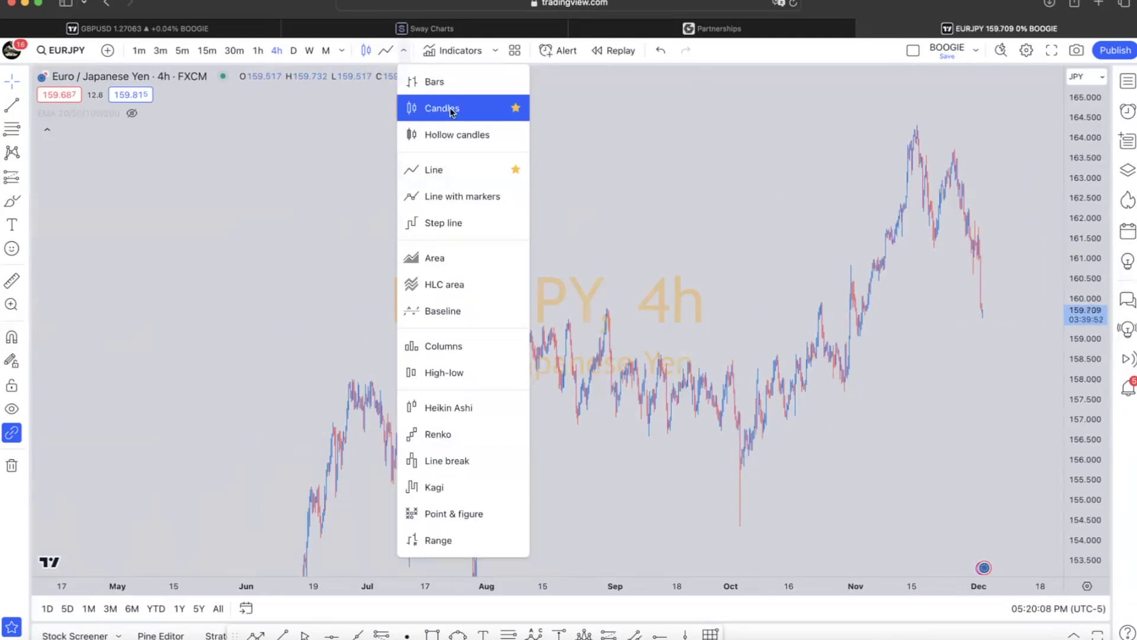
left_click(655, 140)
scroll(655, 140, "up", 5)
scroll(657, 142, "right", 8)
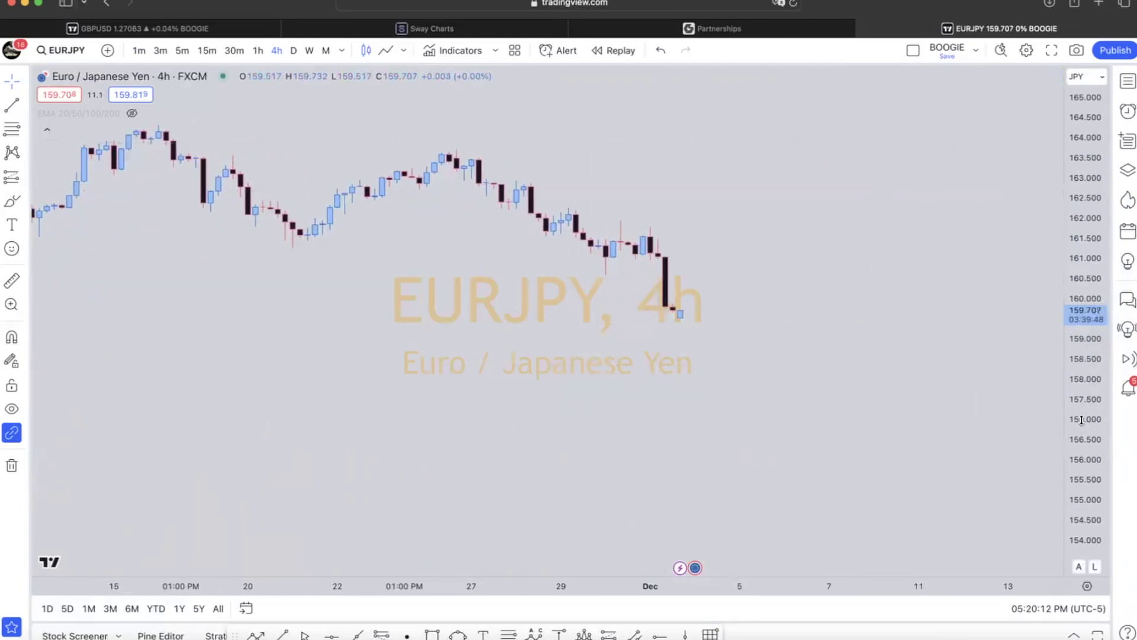
left_click_drag(1082, 409, 1084, 174)
scroll(810, 148, "left", 5)
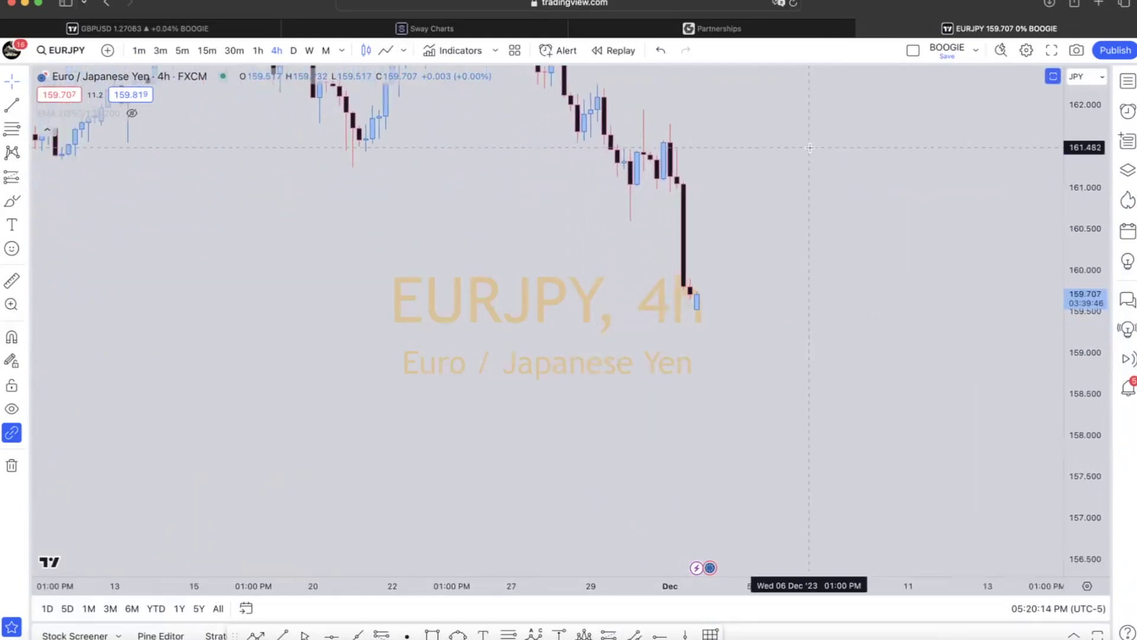
scroll(810, 148, "up", 5)
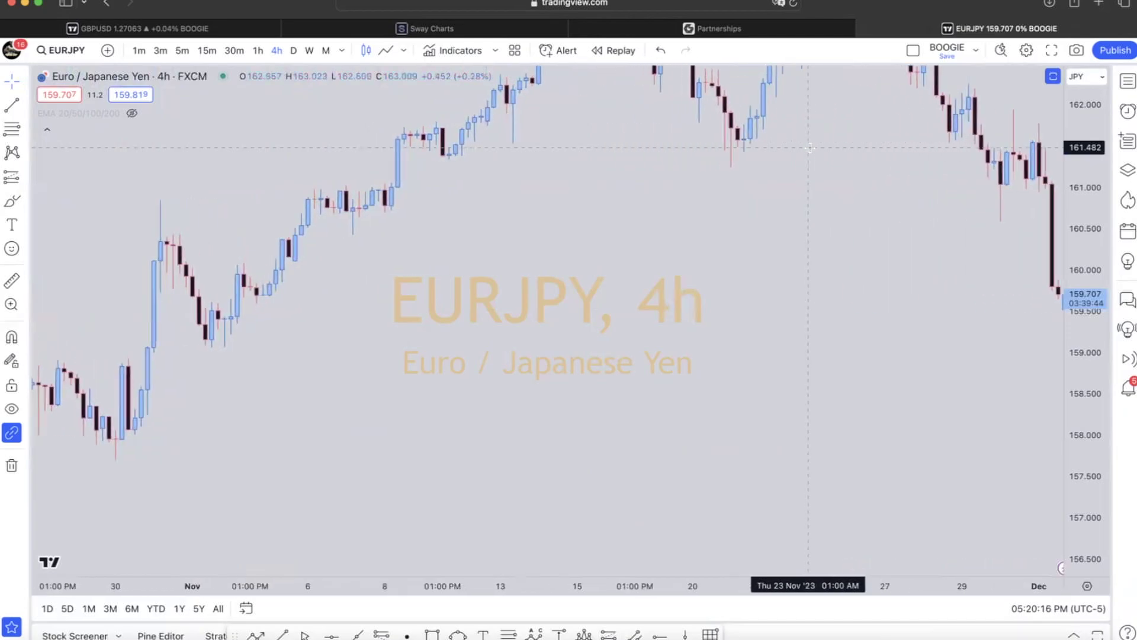
left_click_drag(809, 148, 792, 330)
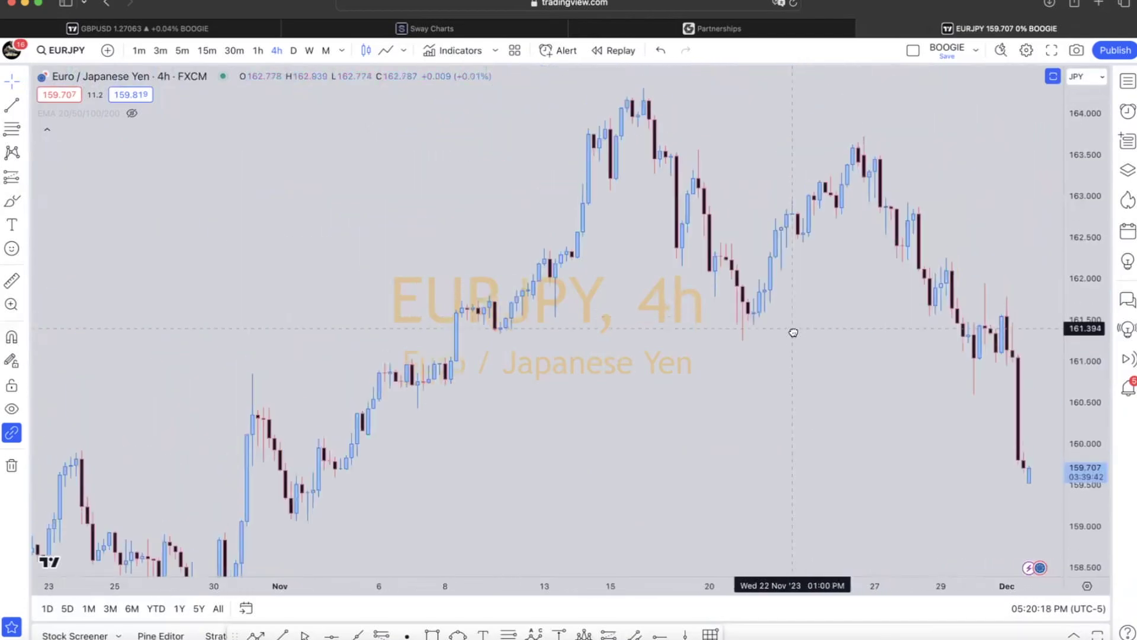
Switch the EURJPY chart to the 1-day interval and enlarge the November and early December candles.
left_click(295, 50)
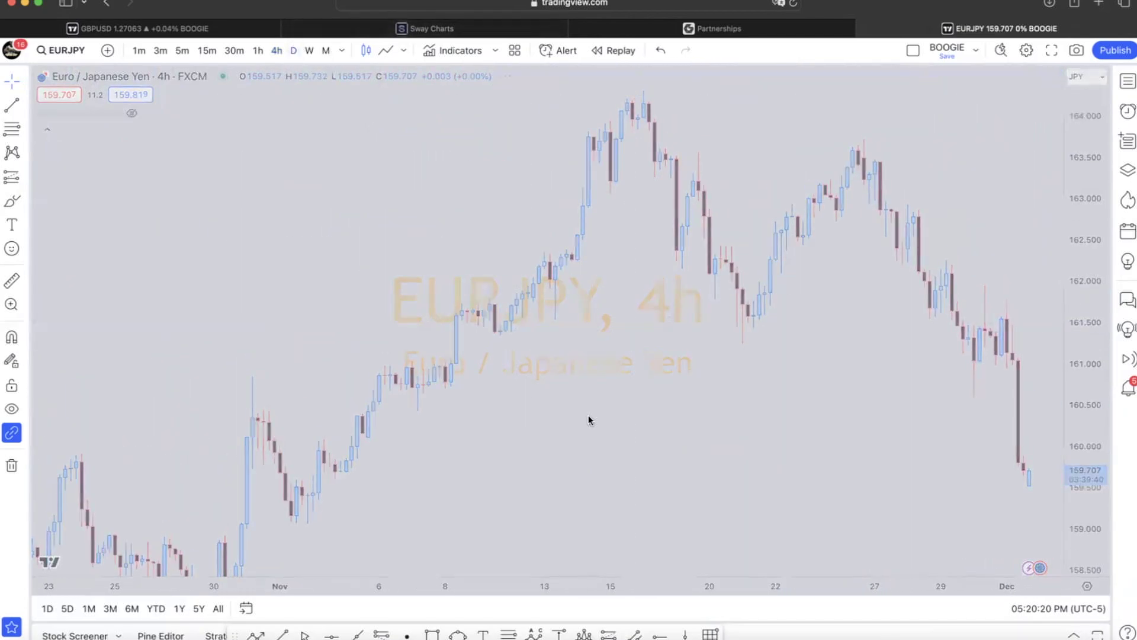
scroll(589, 417, "right", 3)
scroll(589, 416, "up", 5)
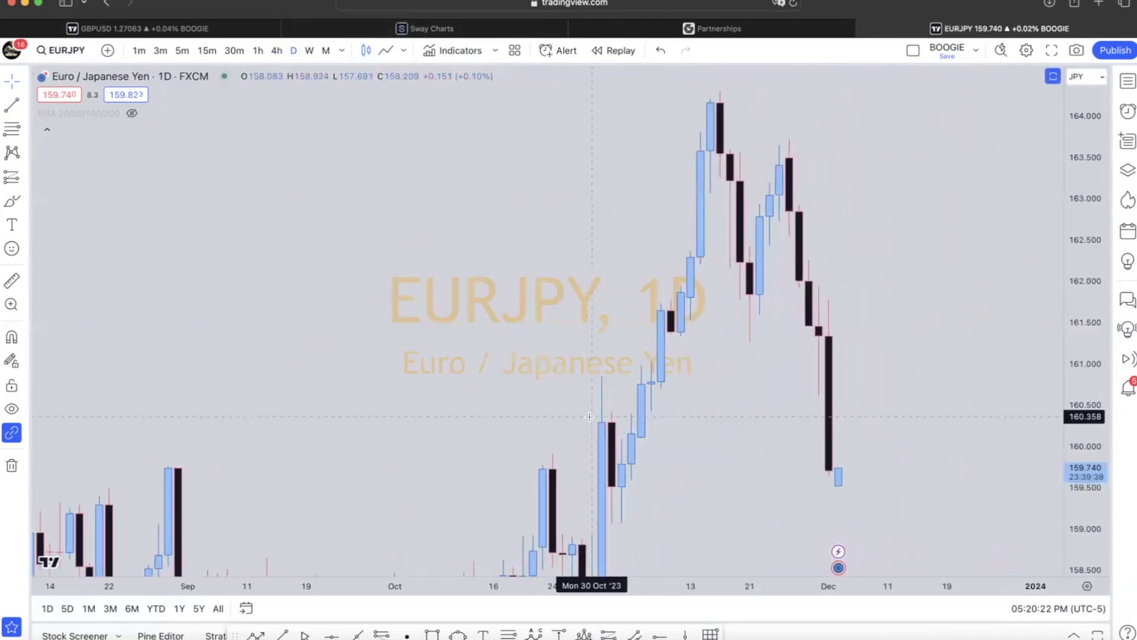
scroll(589, 417, "up", 3)
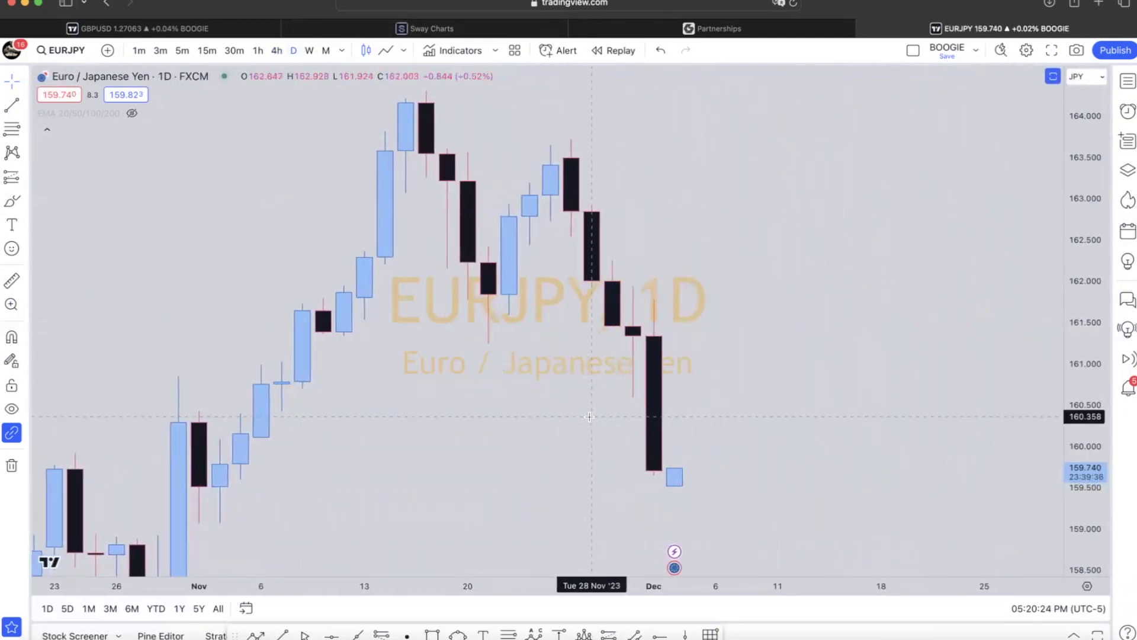
scroll(589, 416, "up", 1)
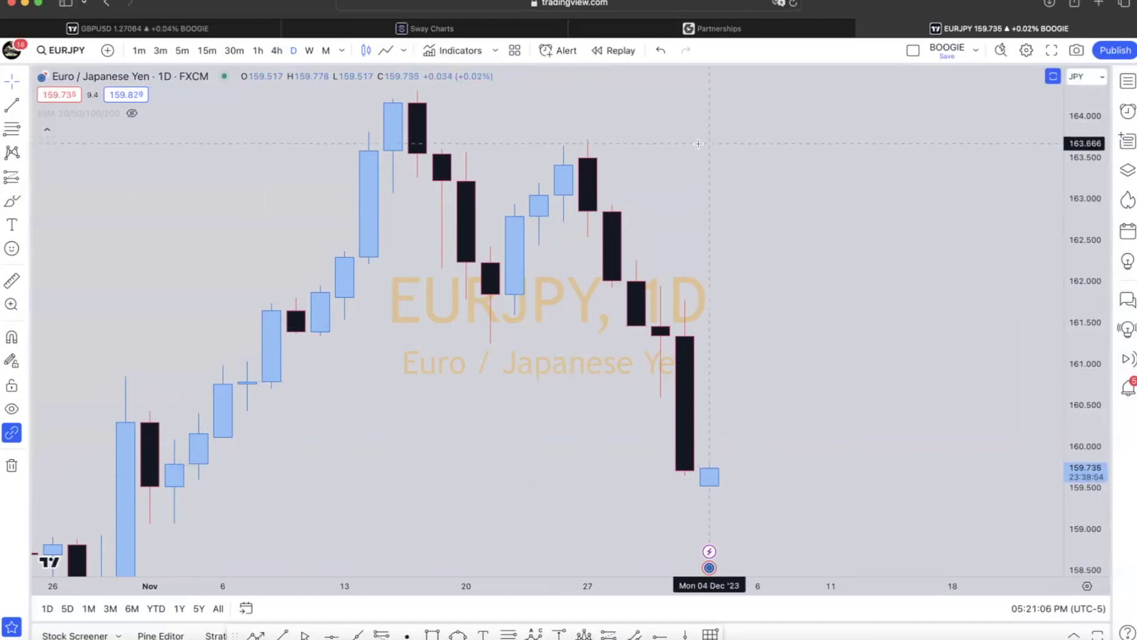
Stretch and compress the daily chart's price scale to make the candles taller and flatter.
scroll(705, 143, "up", 5)
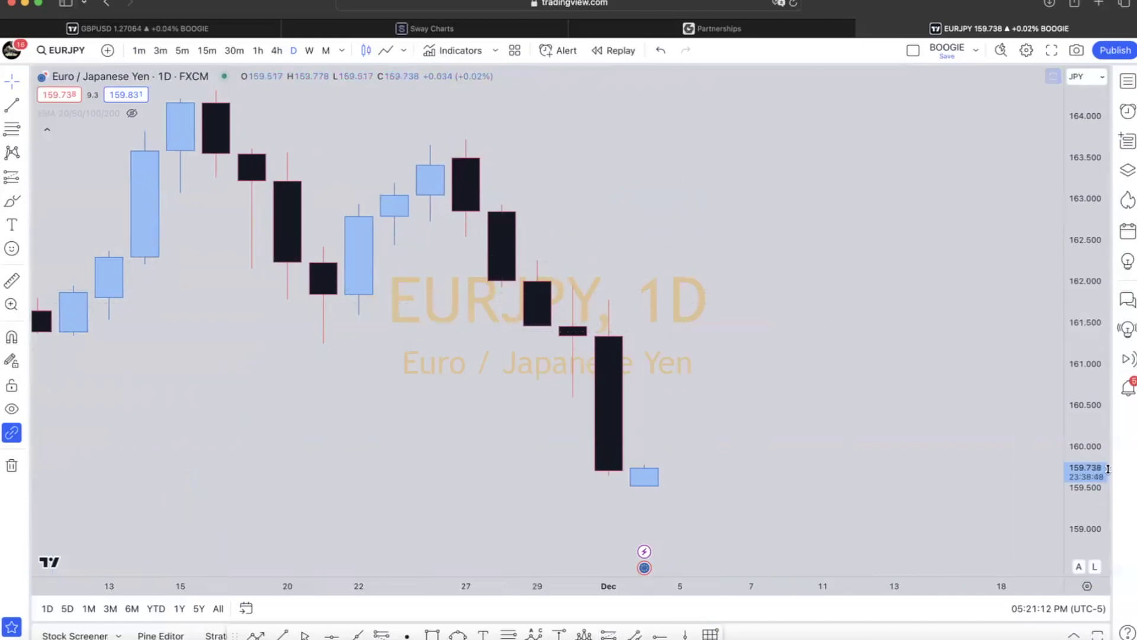
left_click_drag(1084, 237, 1085, 201)
left_click_drag(738, 241, 752, 533)
scroll(427, 451, "up", 3)
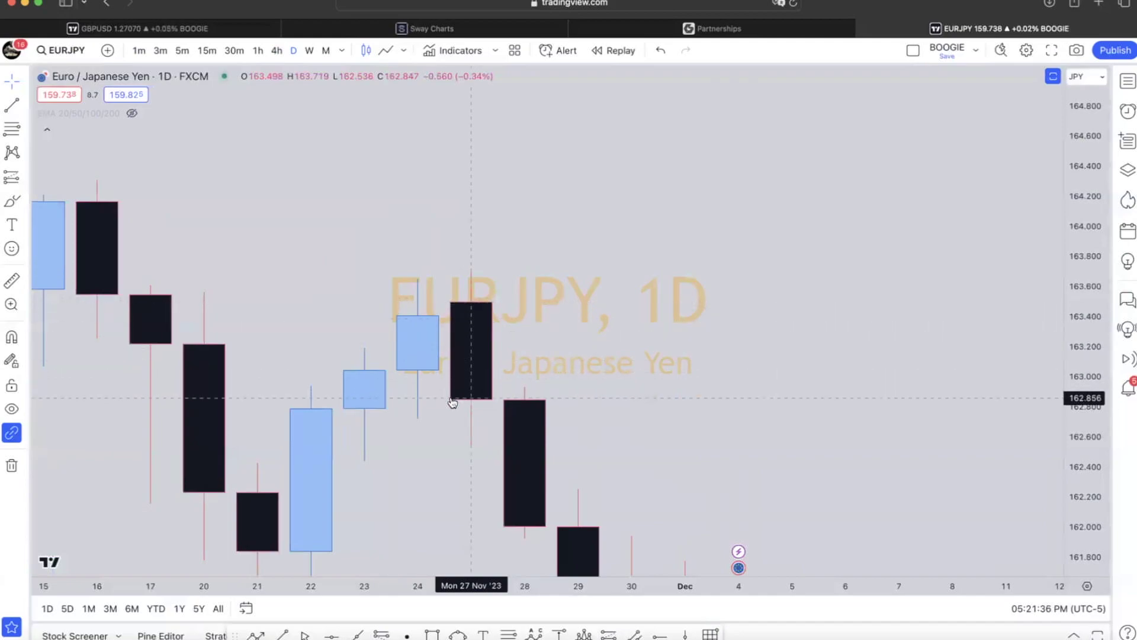
left_click_drag(1076, 370, 1075, 511)
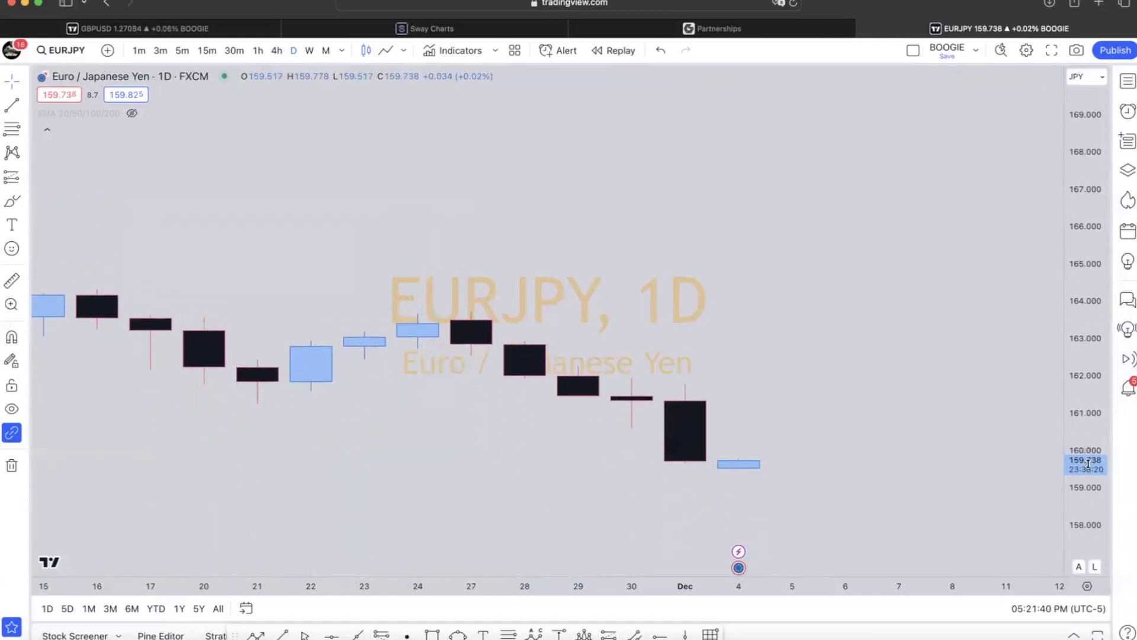
mouse_move(1089, 462)
left_mouse_down()
mouse_move(1090, 474)
mouse_move(1108, 468)
left_mouse_up()
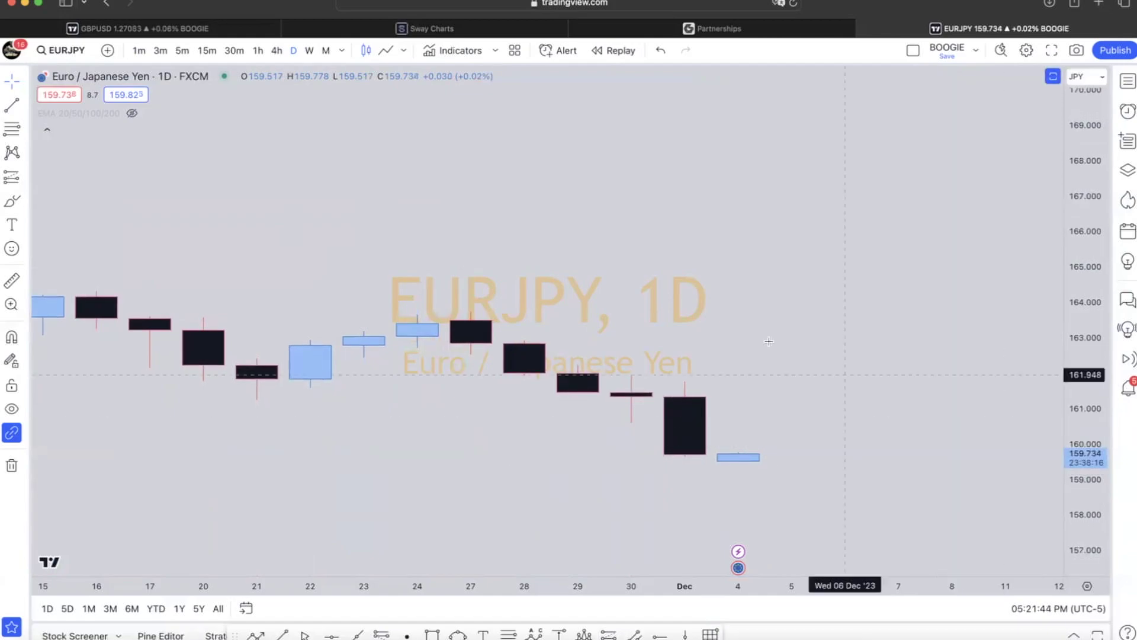
Turn the countdown to bar close on the price scale off and on again.
right_click(1089, 461)
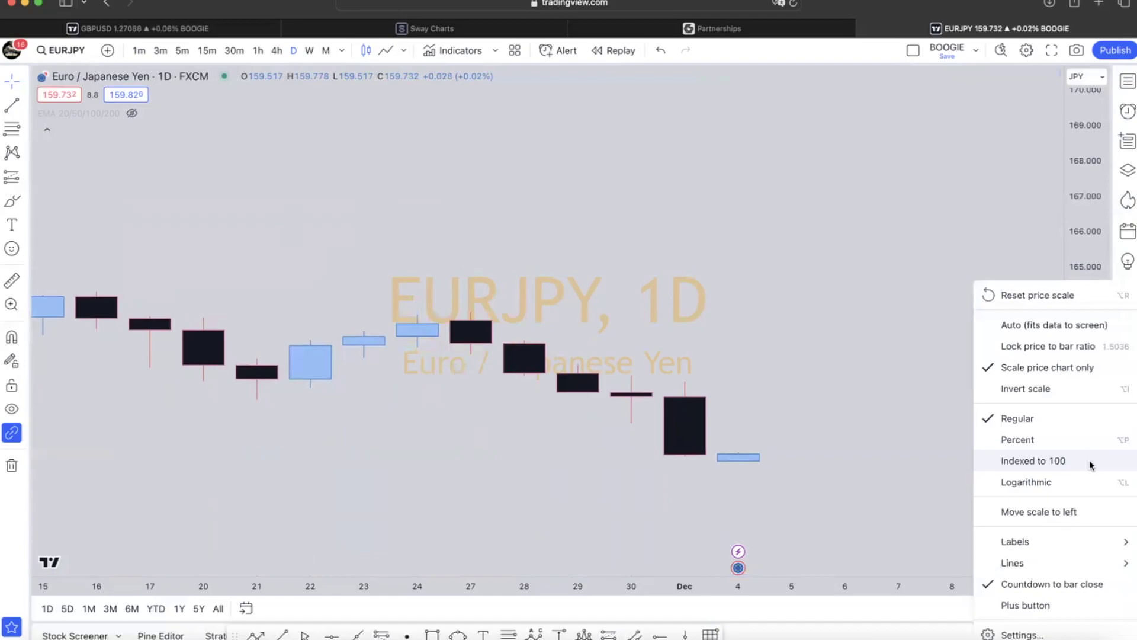
left_click(845, 456)
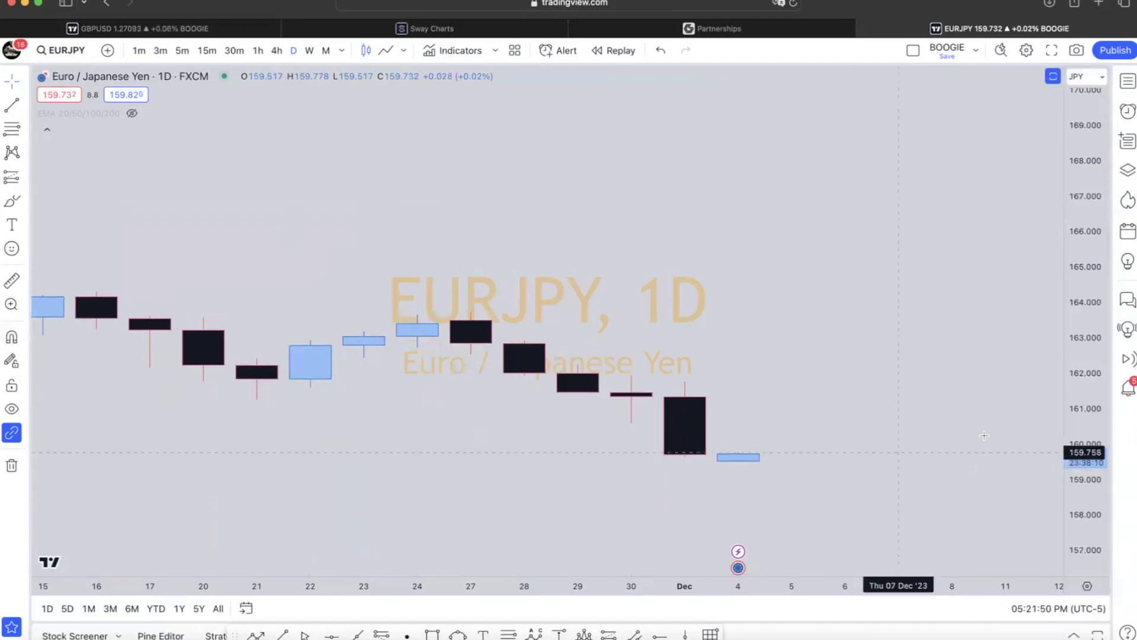
right_click(1081, 456)
left_click(1019, 610)
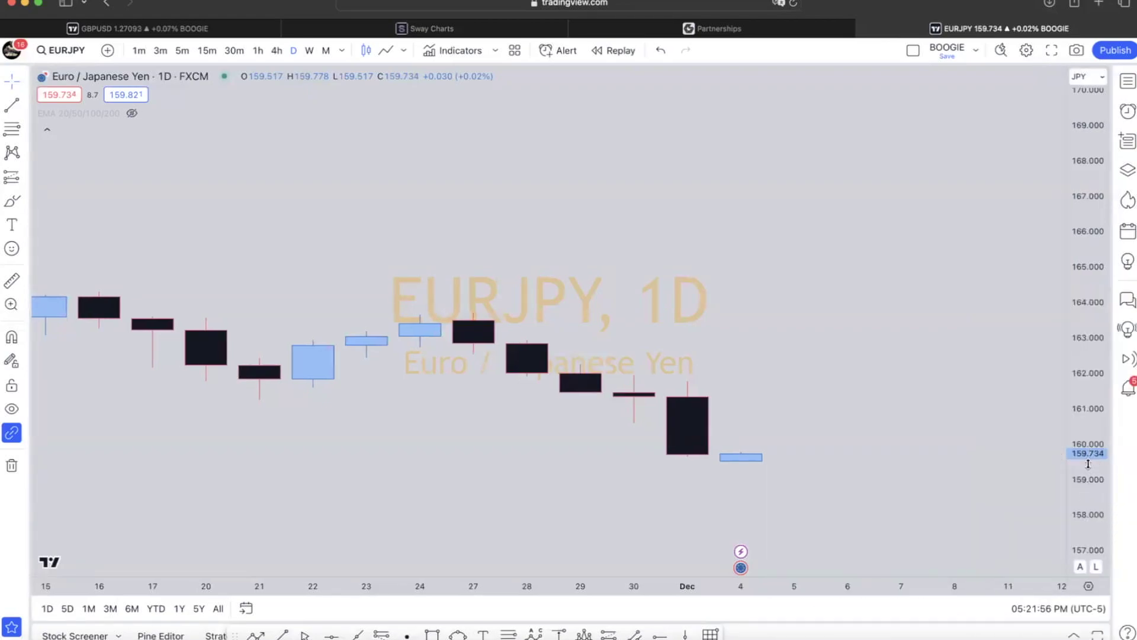
right_click(1083, 422)
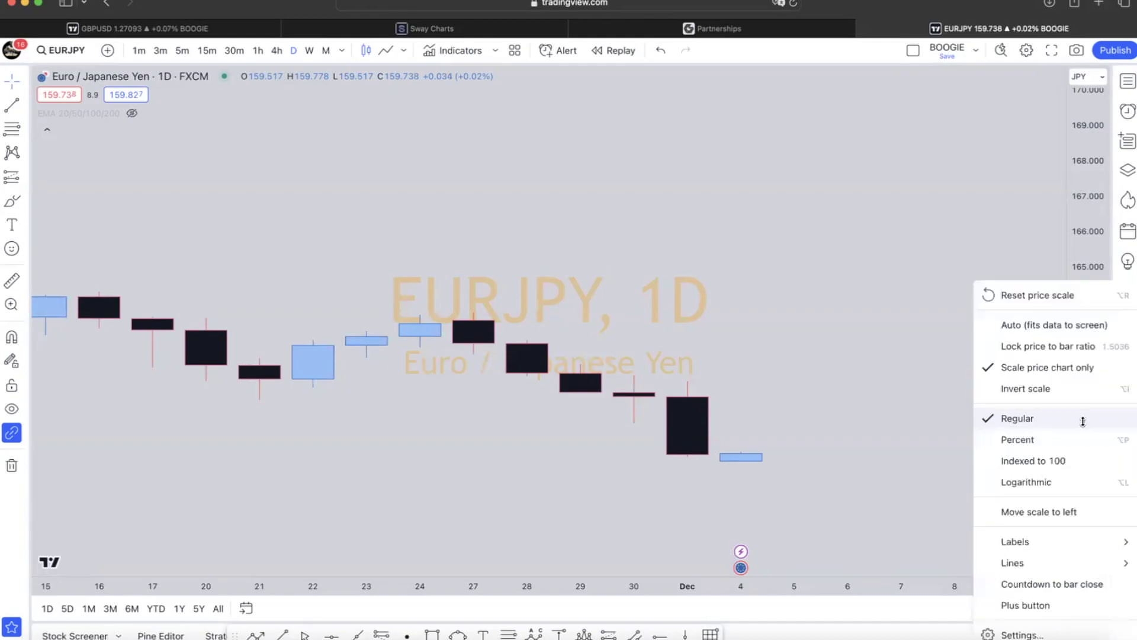
left_click(1018, 584)
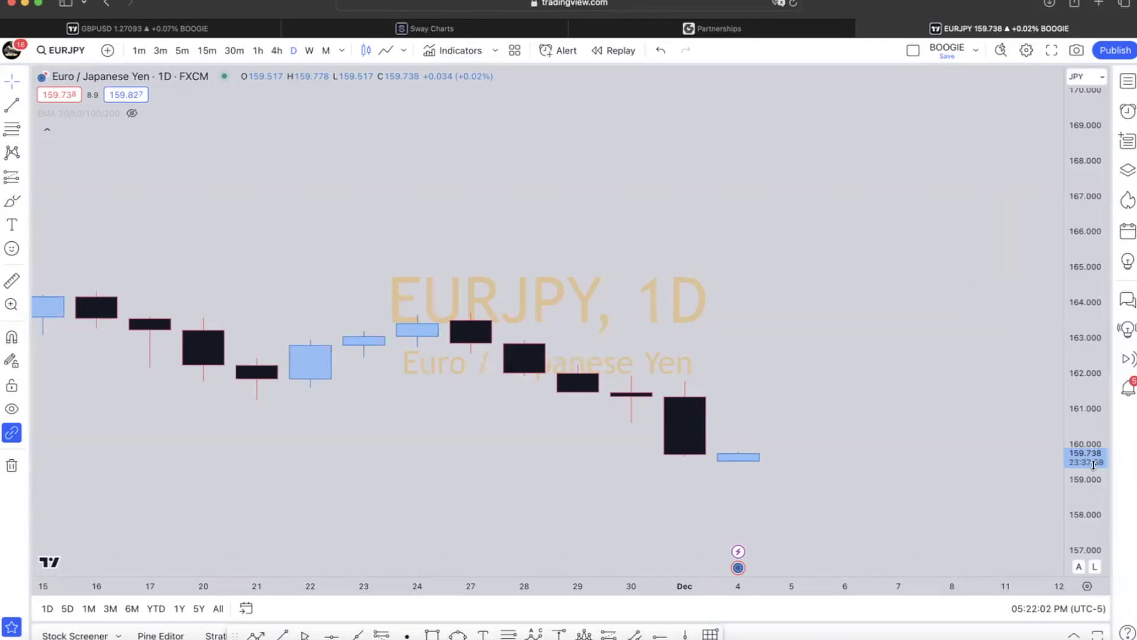
Draw horizontal rays from the high and low of the 27 November daily candle, at about 163.719 and 162.523.
scroll(990, 355, "down", 5)
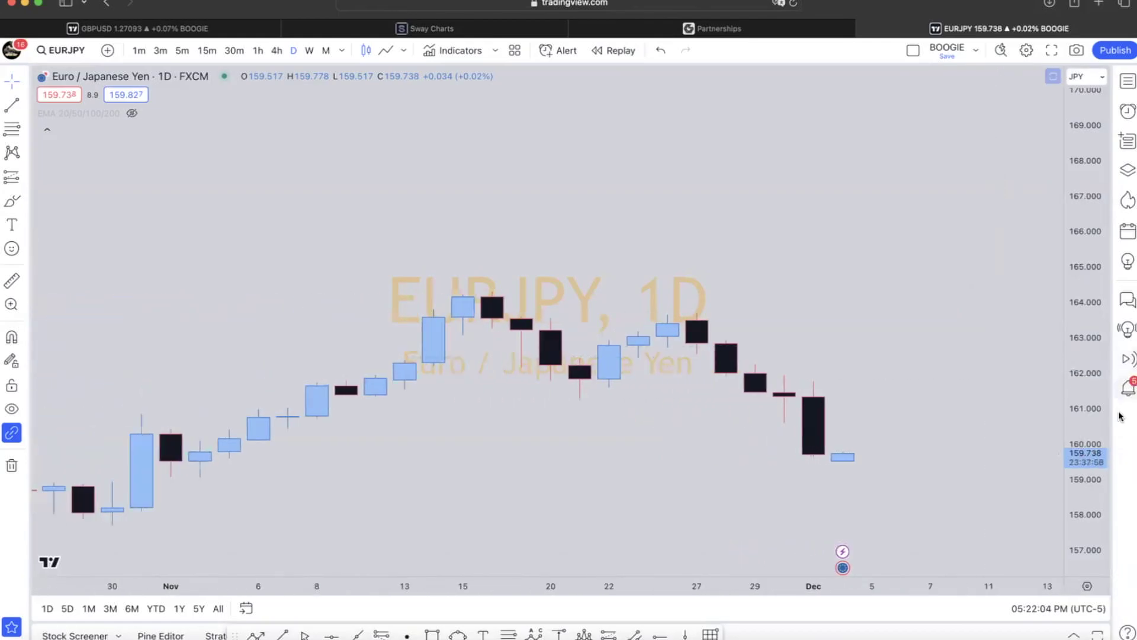
left_click_drag(1094, 416, 1093, 373)
left_click_drag(903, 257, 848, 206)
scroll(847, 207, "up", 5)
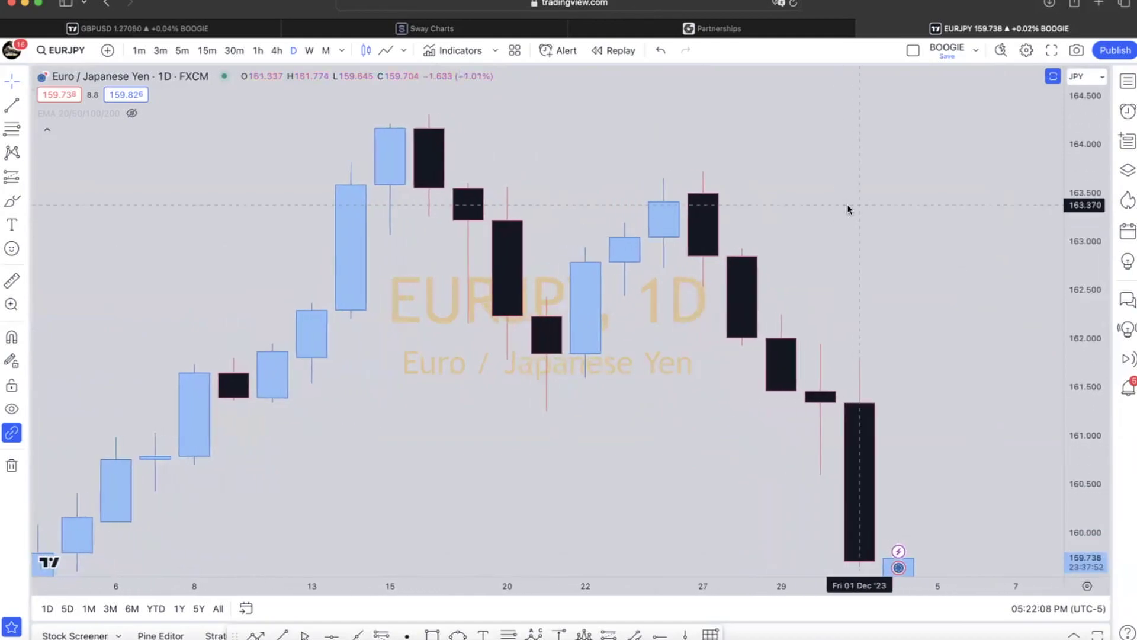
scroll(848, 209, "up", 2)
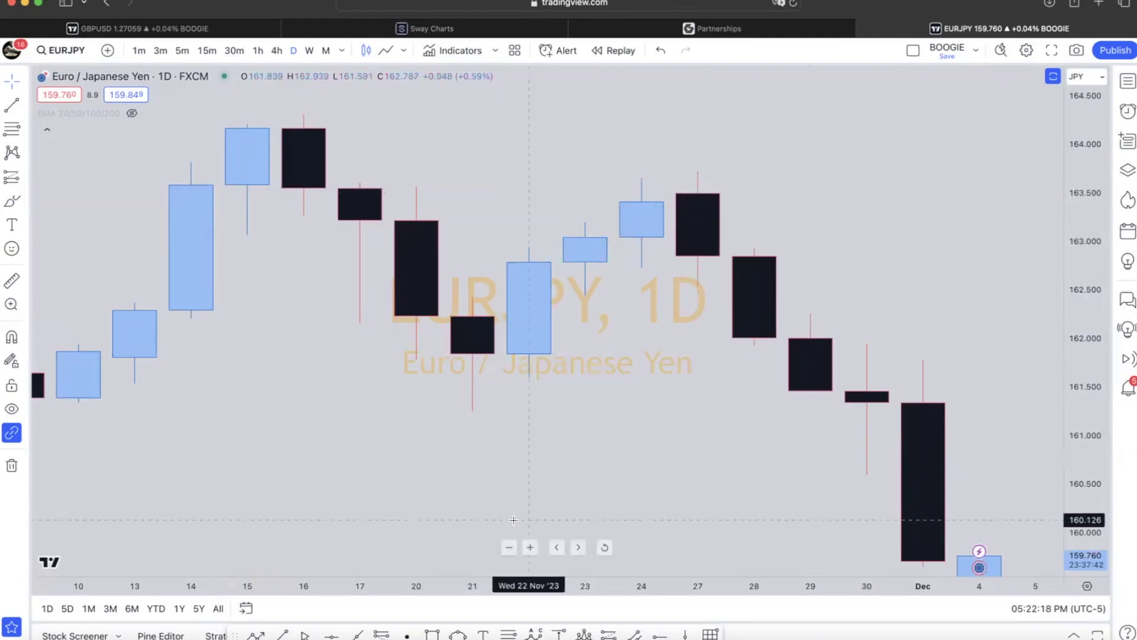
left_click(658, 635)
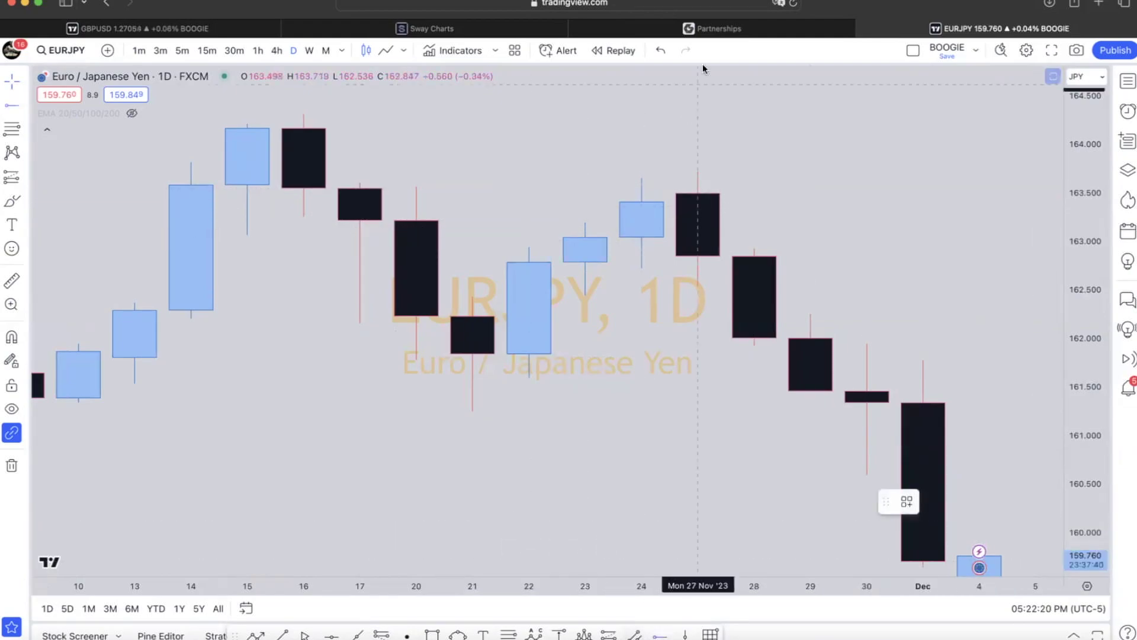
double_click(693, 172)
left_click(666, 425)
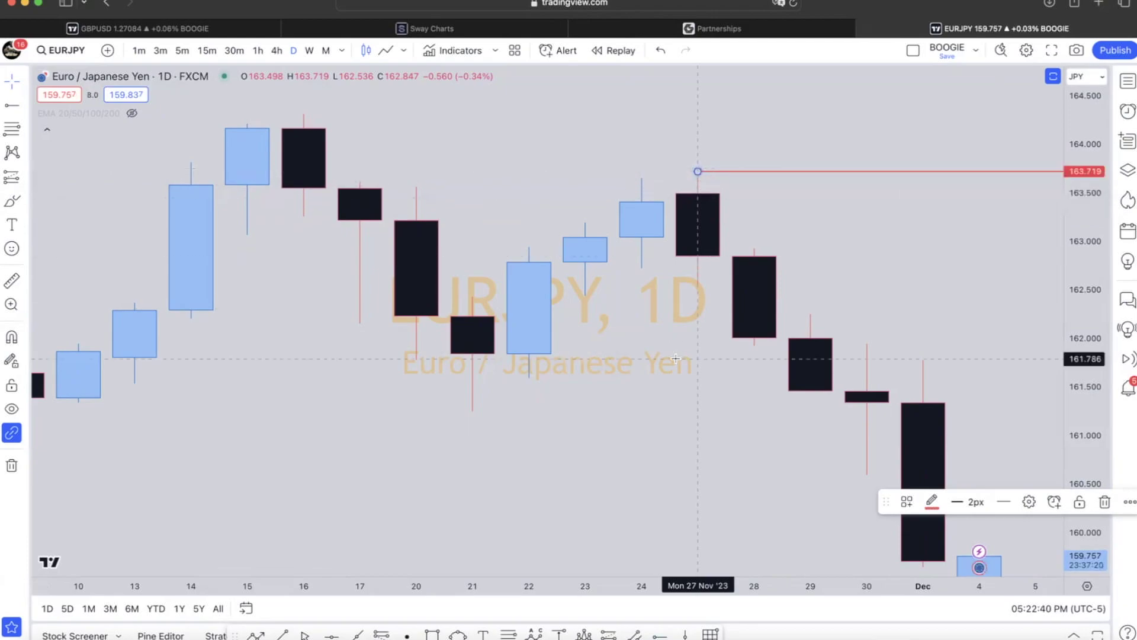
left_click(660, 635)
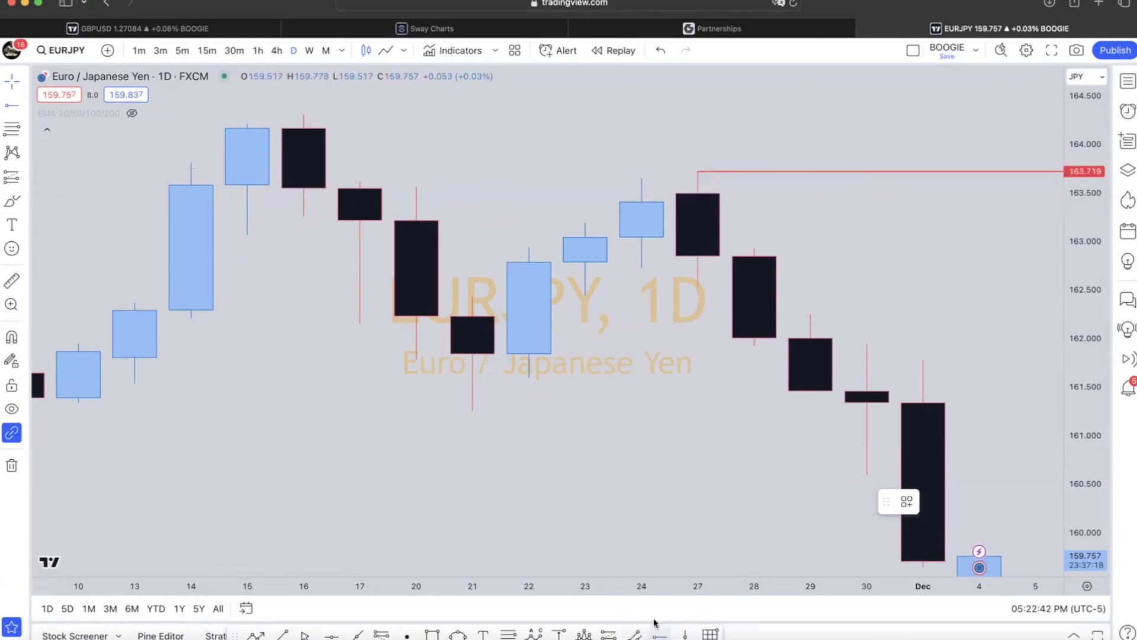
left_click(698, 287)
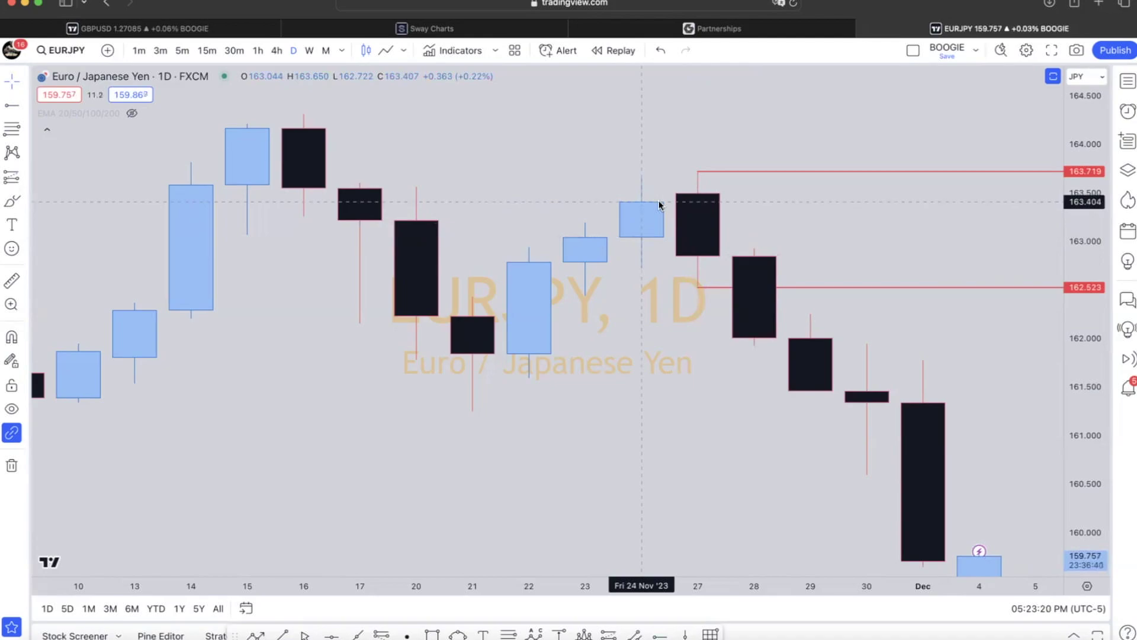
Move the two rays to the high and low of the 24 November candle, at about 163.66 and 162.73, and delete both.
left_click_drag(699, 172, 641, 177)
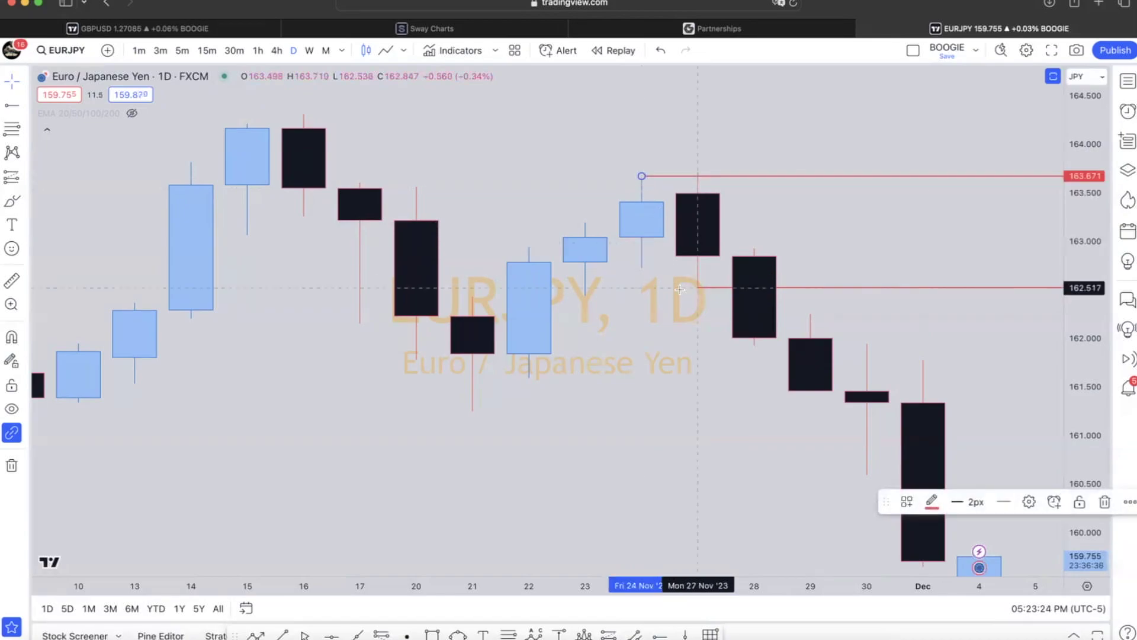
left_click_drag(699, 290, 641, 267)
left_click(641, 239)
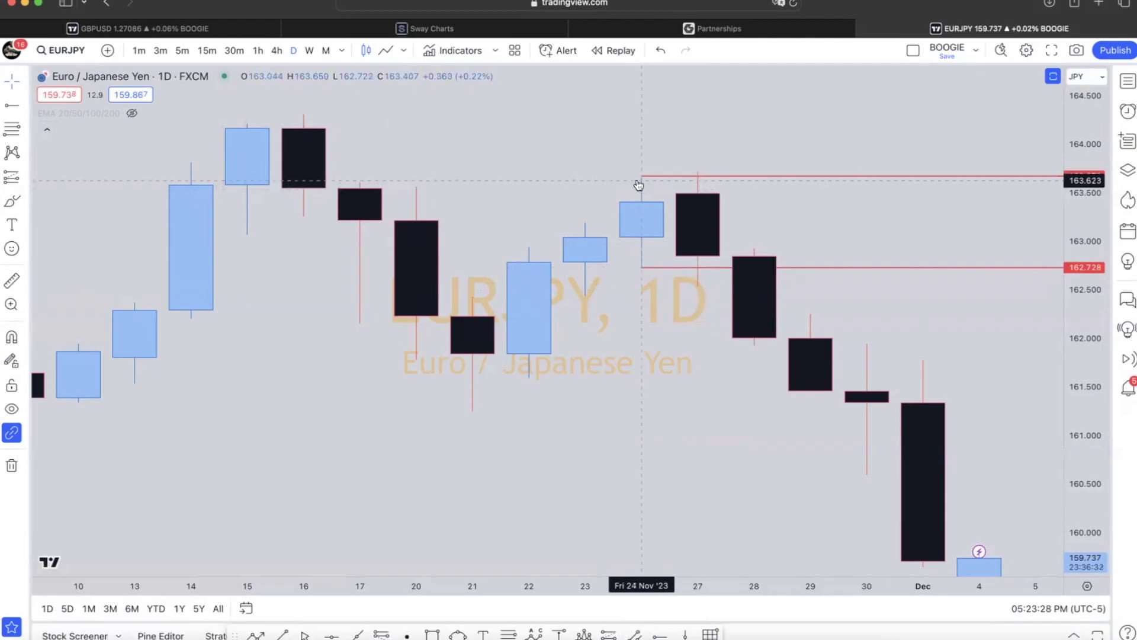
left_click_drag(641, 179, 639, 178)
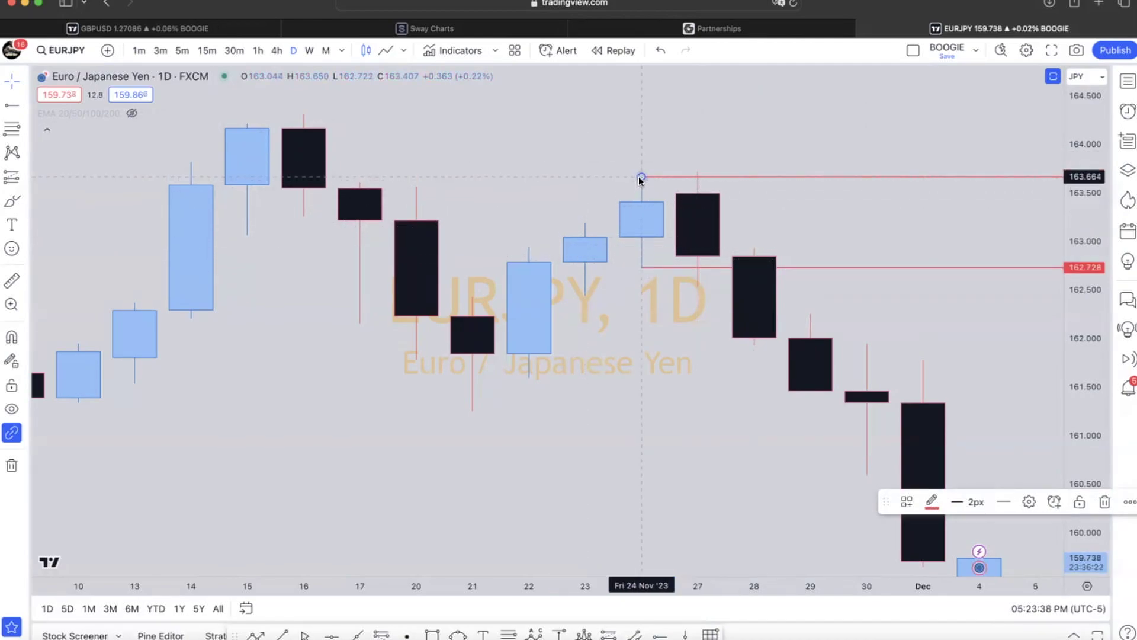
left_click_drag(641, 178, 641, 270)
key("Delete")
Examine the longer daily EURJPY price history back to the start of 2023 with flattened candles.
scroll(641, 270, "down", 5)
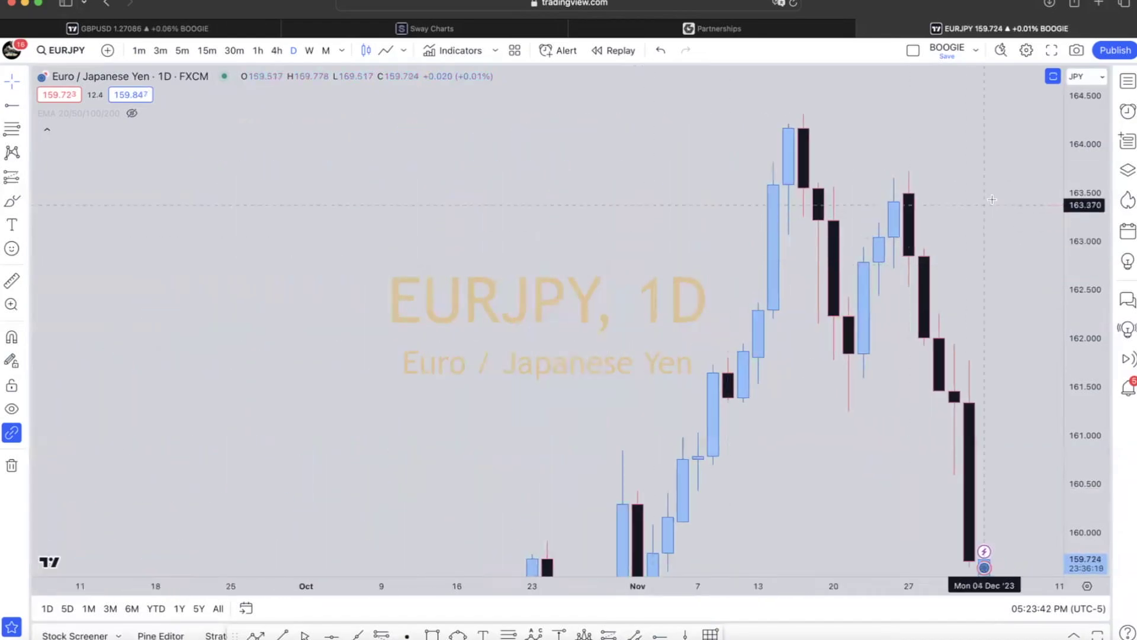
scroll(1028, 474, "down", 3)
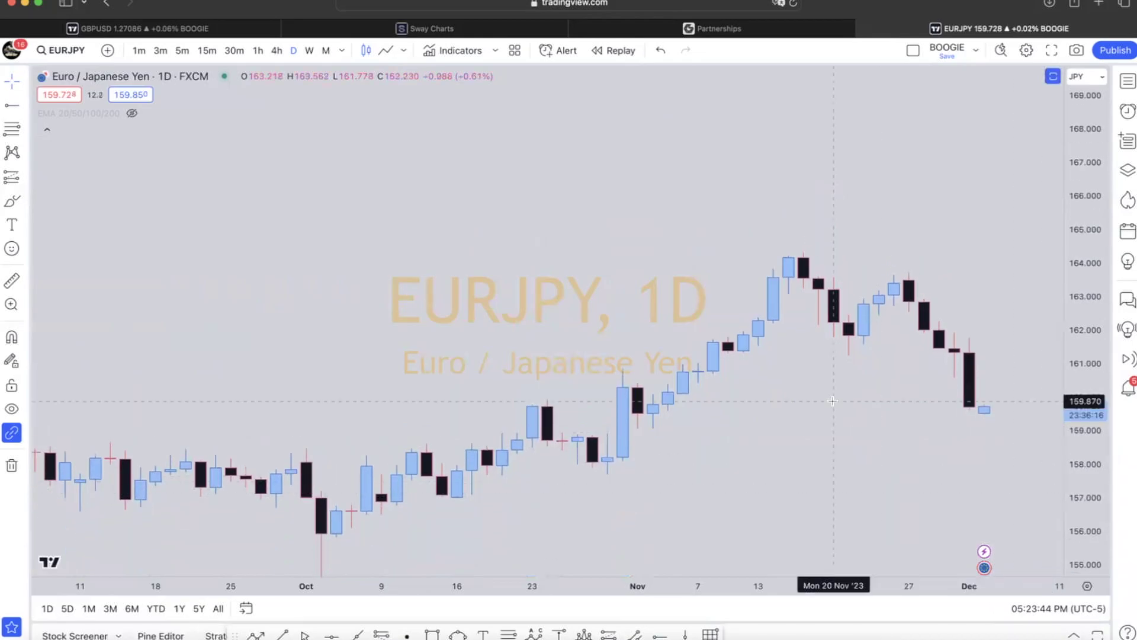
scroll(832, 401, "down", 2)
scroll(832, 401, "down", 4)
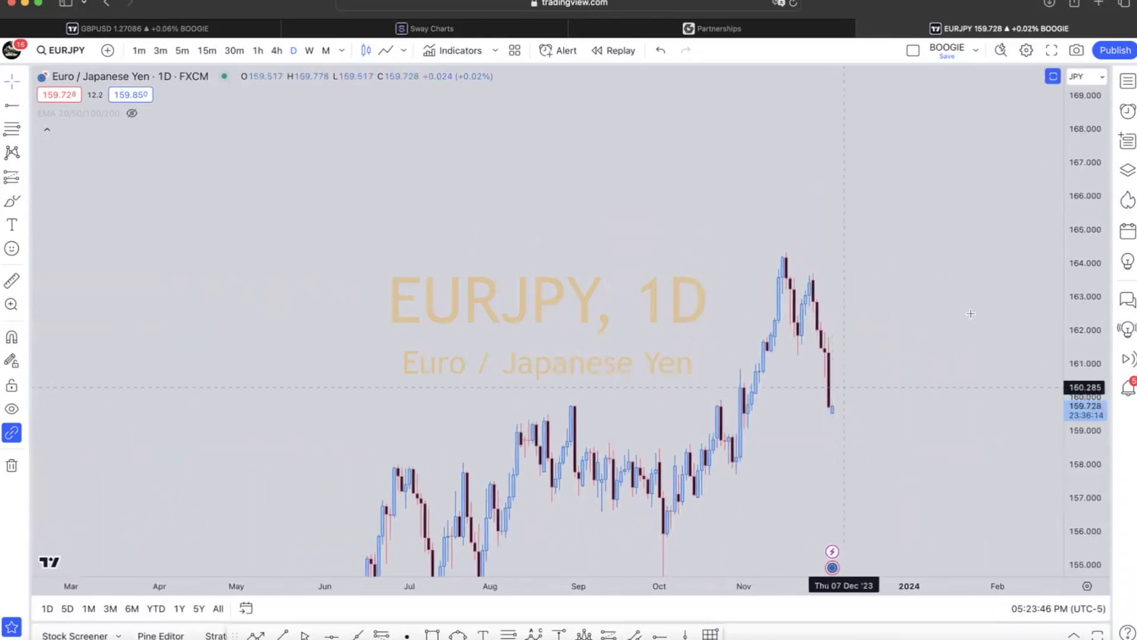
left_click_drag(914, 335, 935, 192)
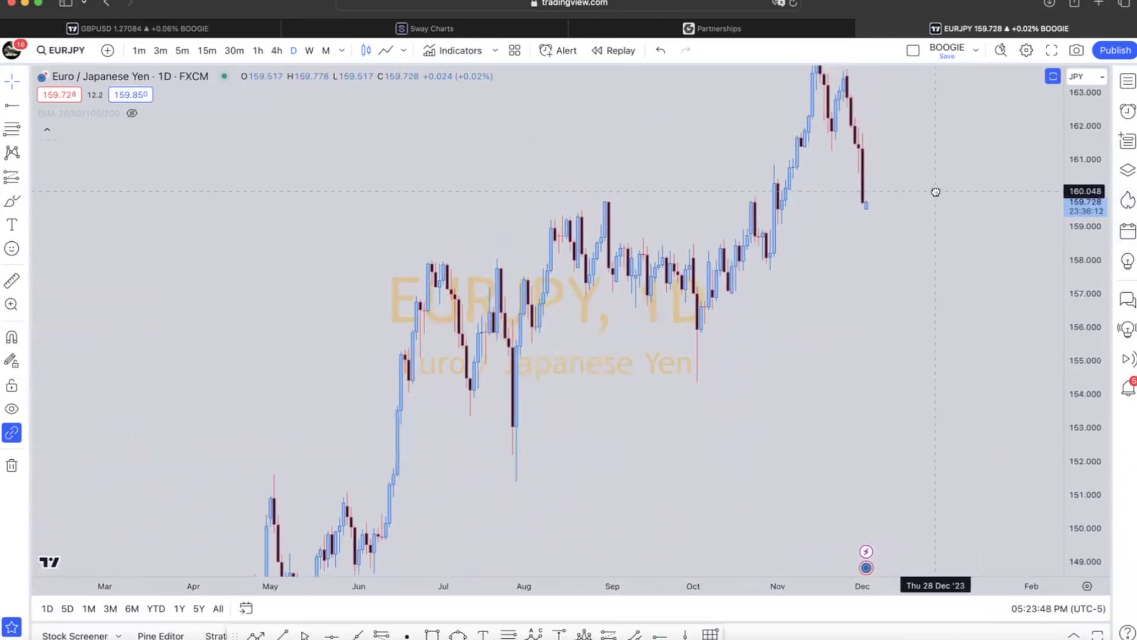
scroll(936, 194, "up", 3)
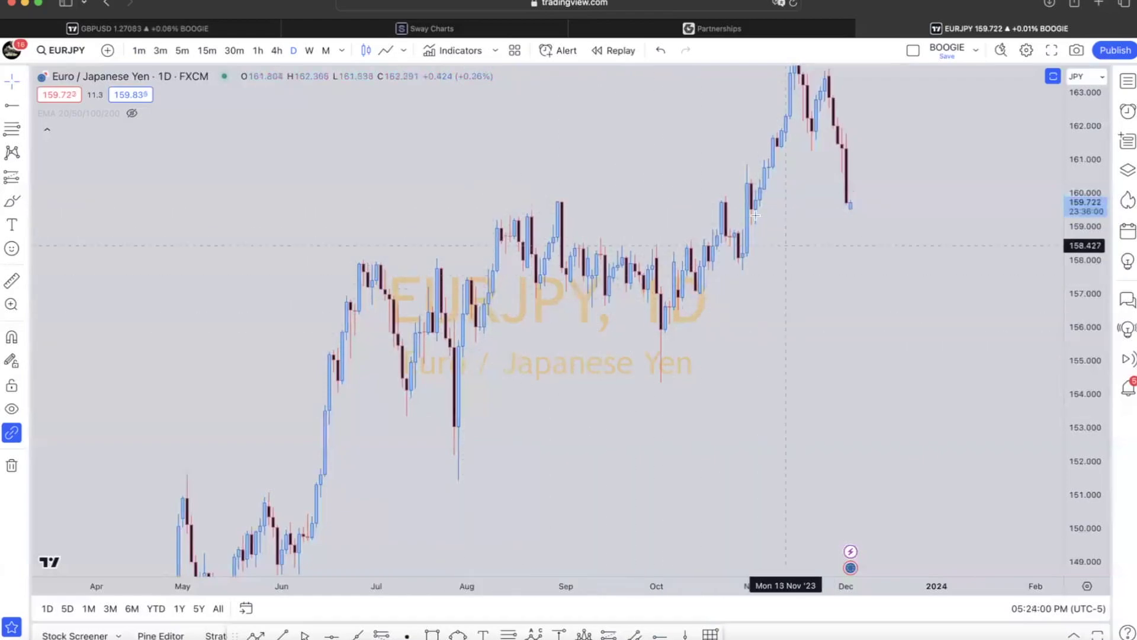
scroll(767, 305, "down", 3)
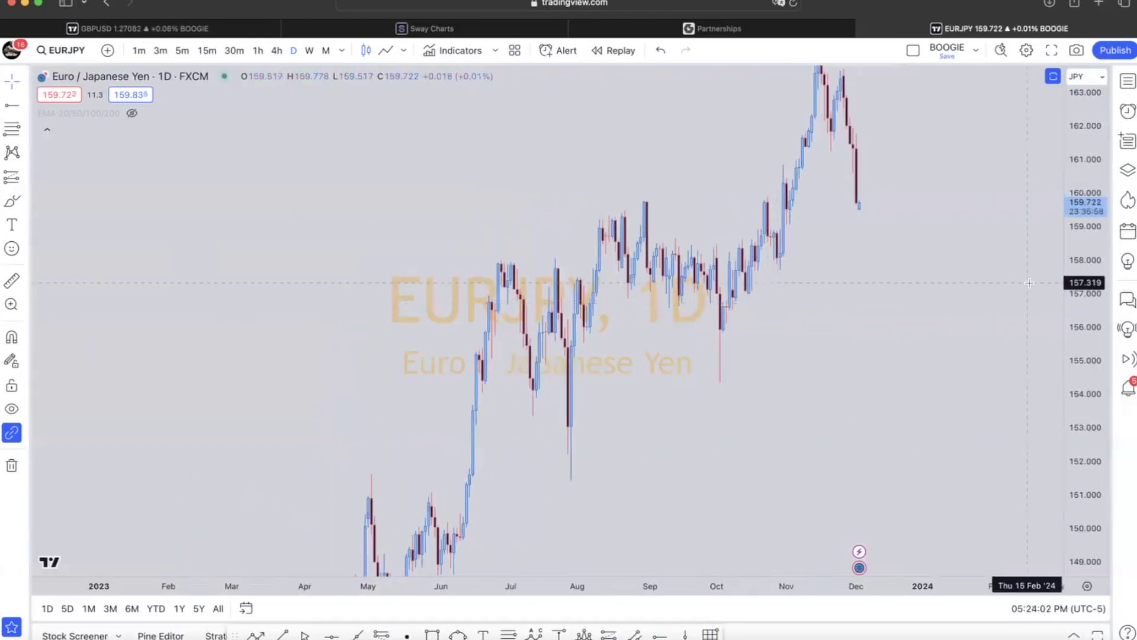
left_click_drag(1087, 197, 1072, 427)
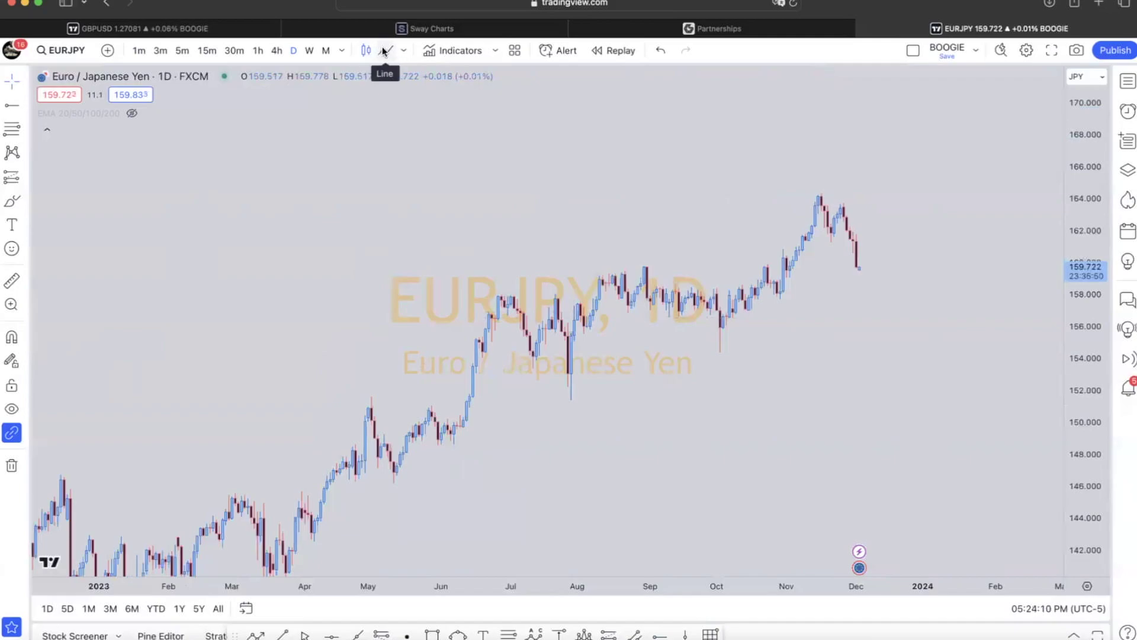
Check the favorite chart types and switch the daily chart to Line.
left_click(405, 52)
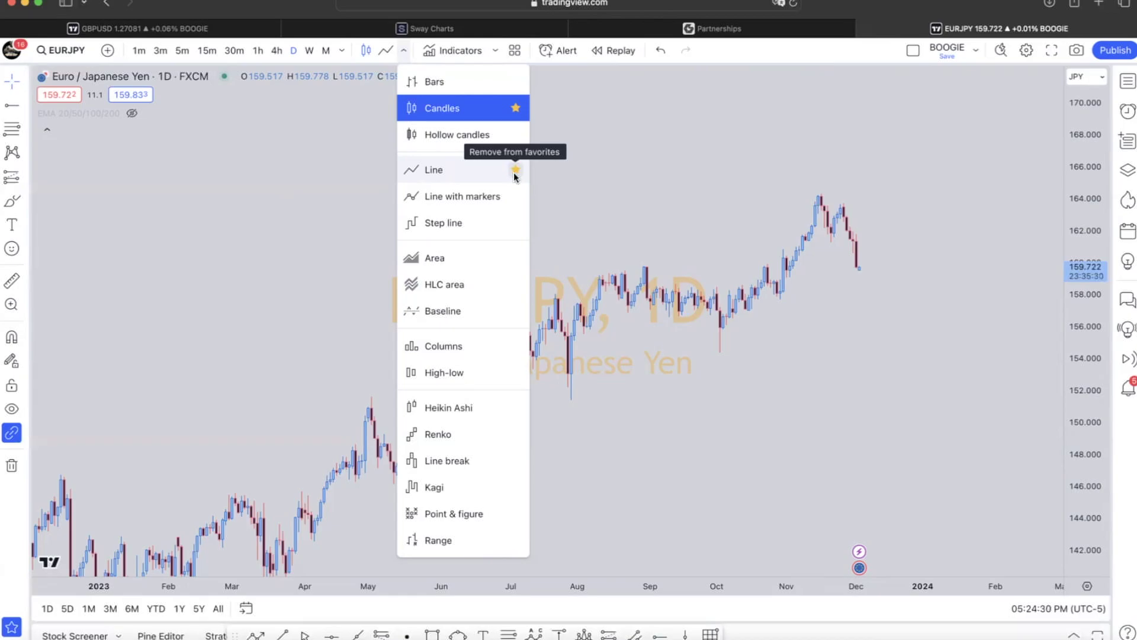
key("Escape")
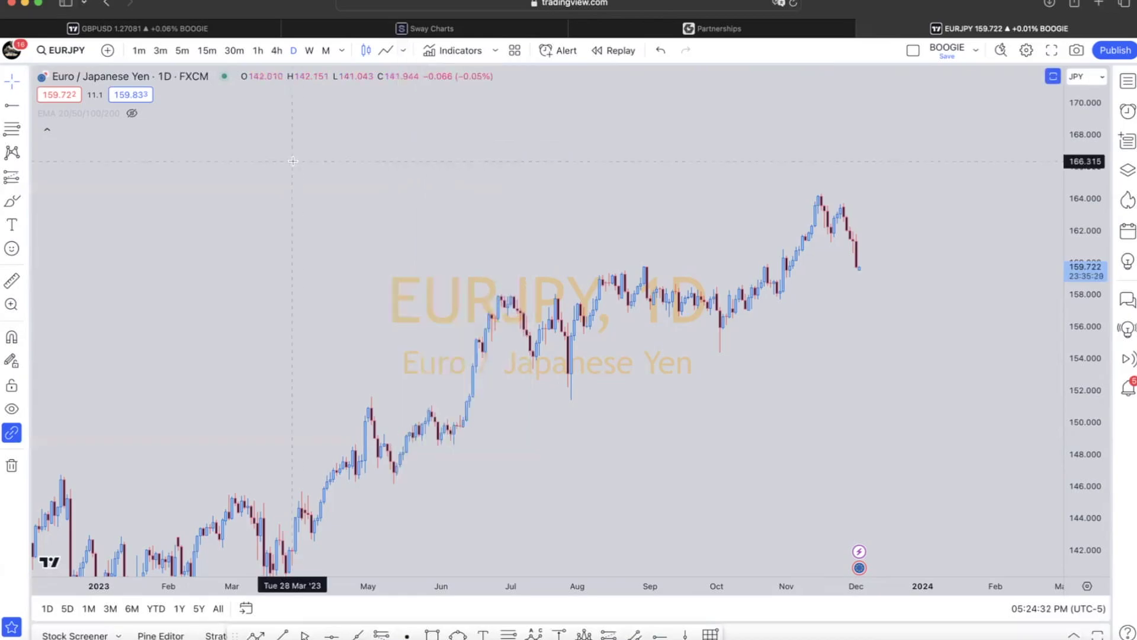
left_click(385, 50)
scroll(779, 325, "up", 1)
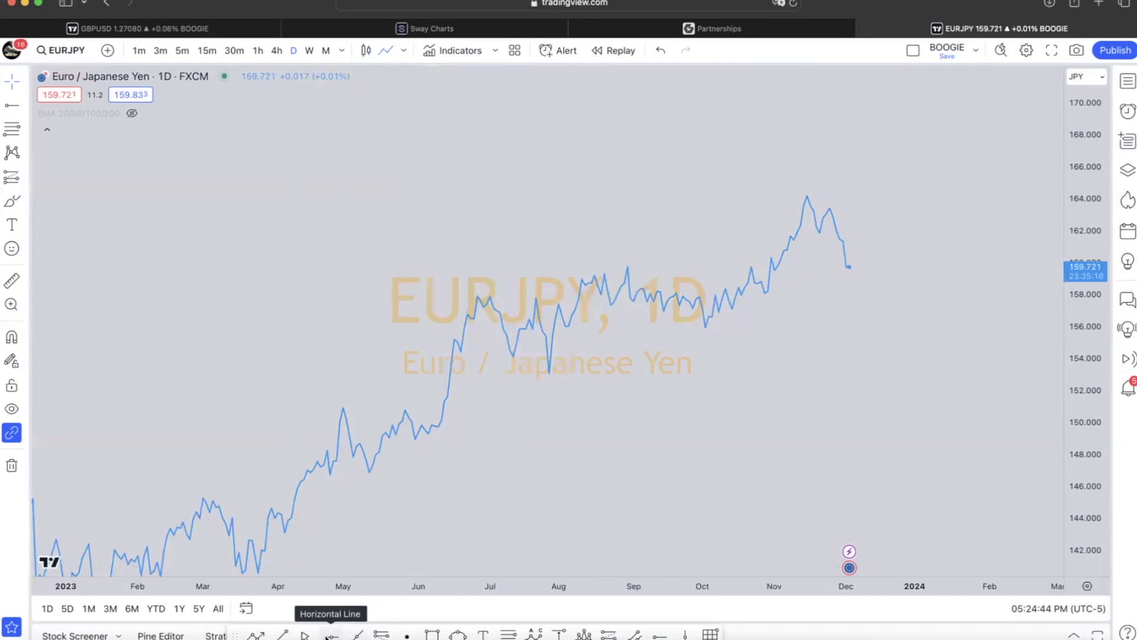
Draw two horizontal rays on the line chart, from early August at about 156.899 and from late July at about 159.720.
left_click(659, 636)
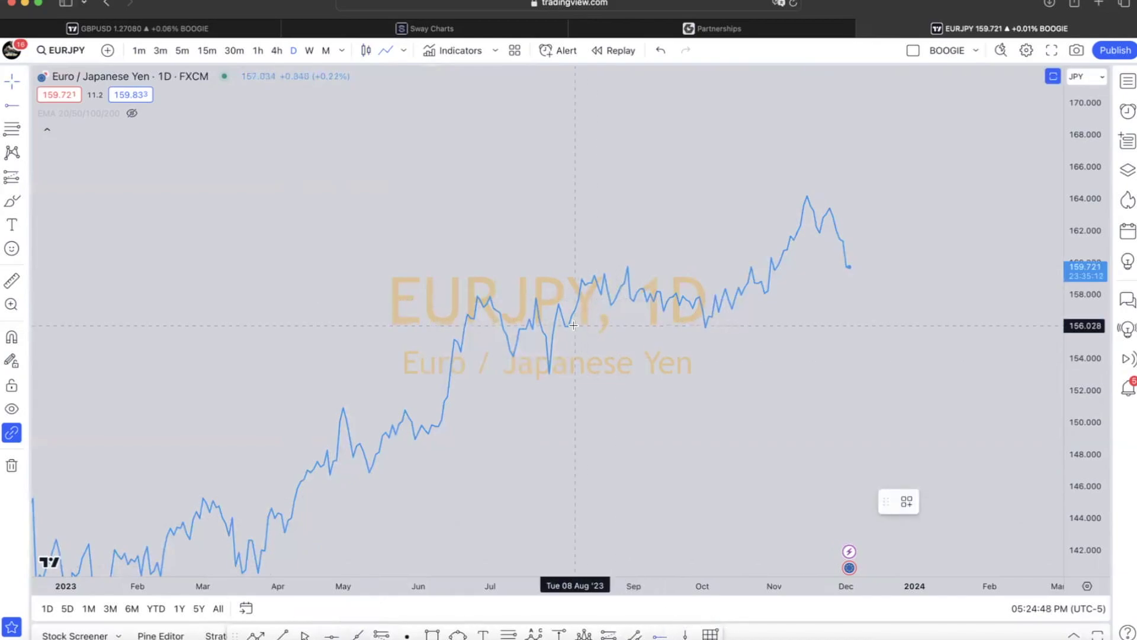
left_click(569, 312)
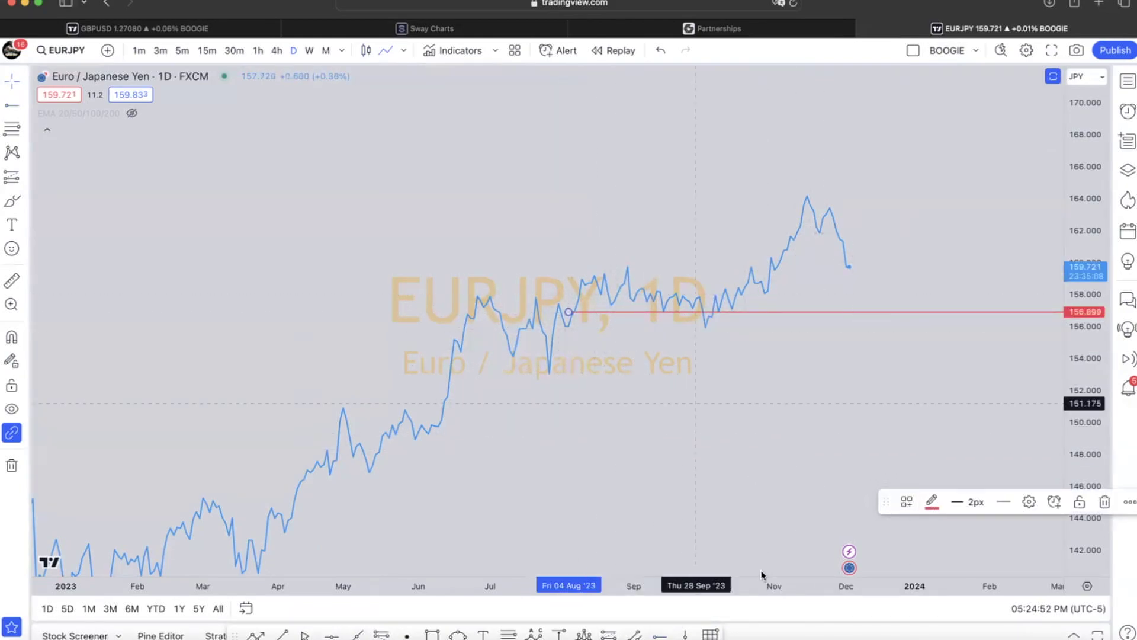
left_click(659, 636)
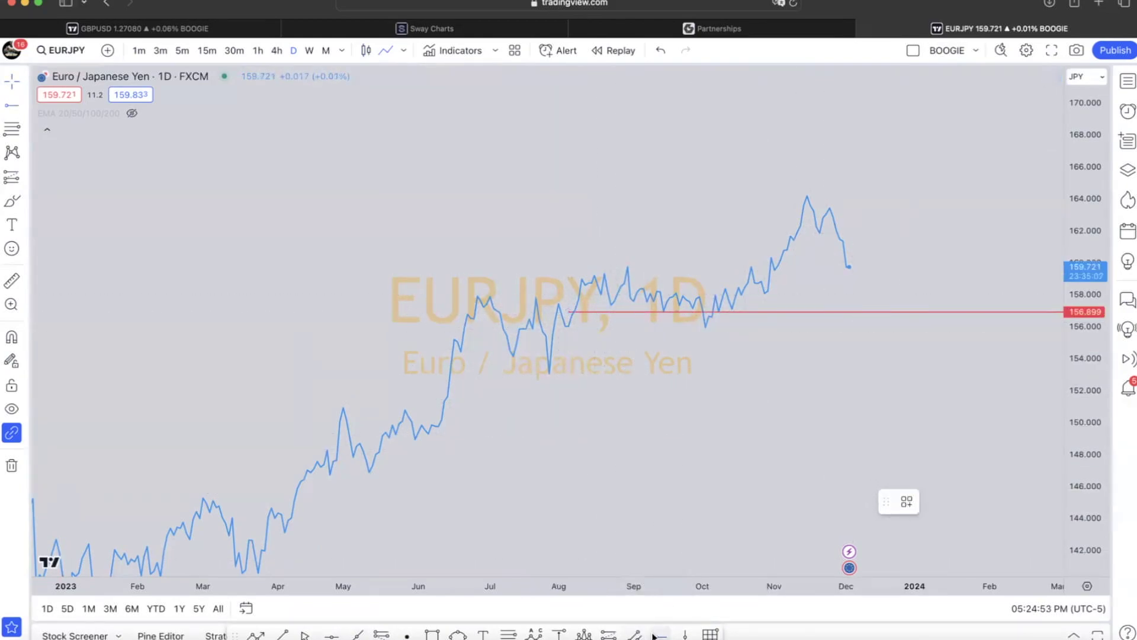
left_click(545, 267)
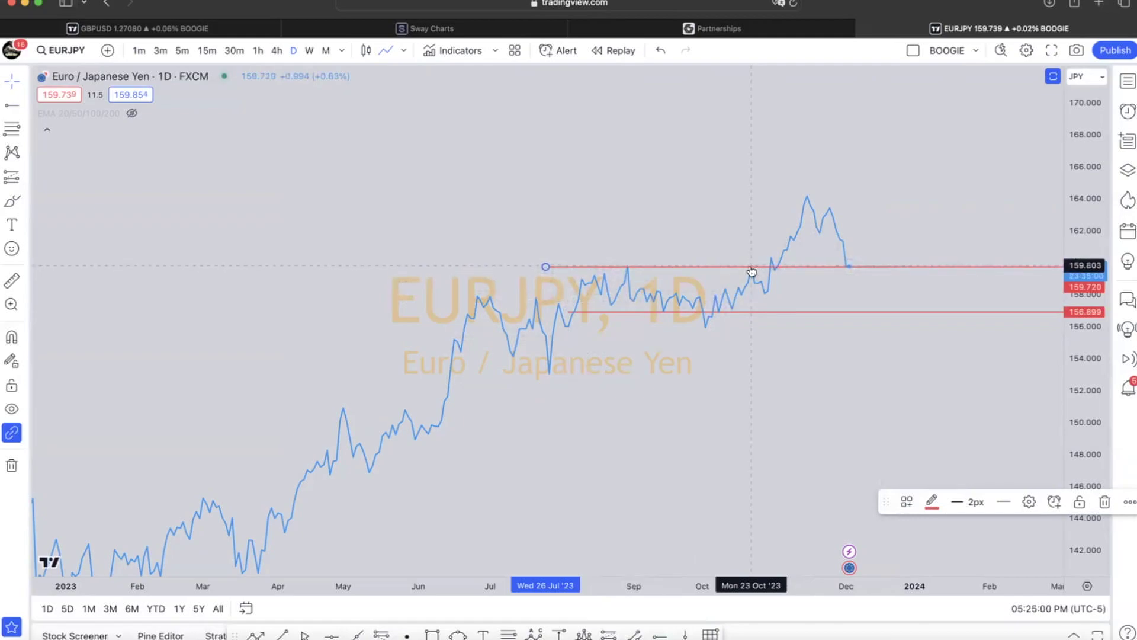
Raise the upper ray slightly to about 159.761 so it aligns with the peaks of the line.
scroll(796, 297, "up", 3)
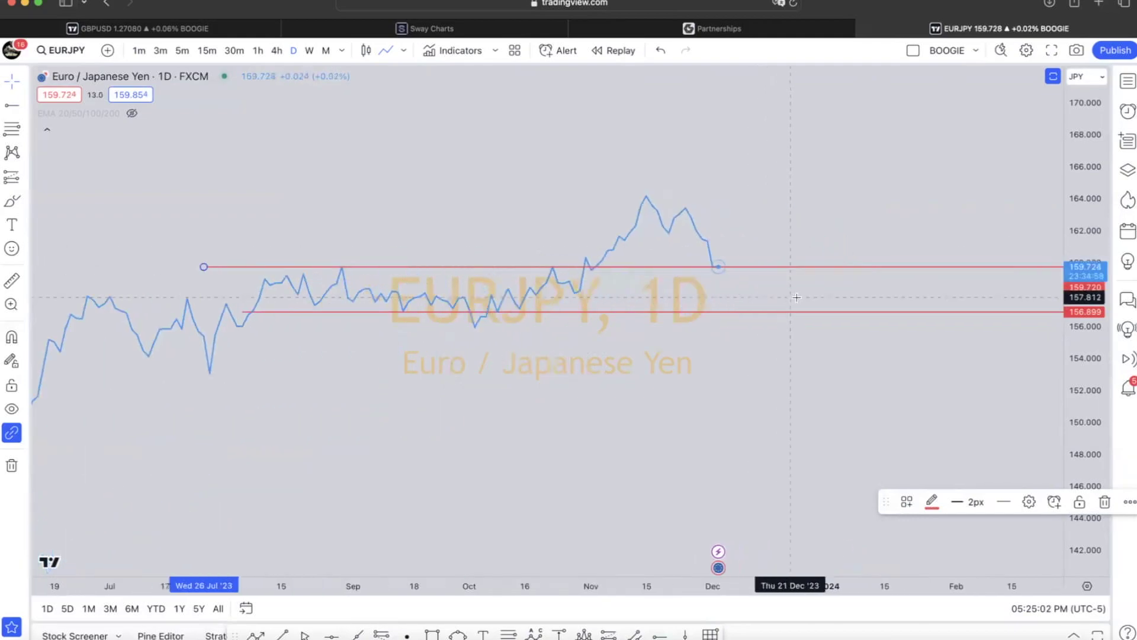
scroll(1085, 178, "up", 3)
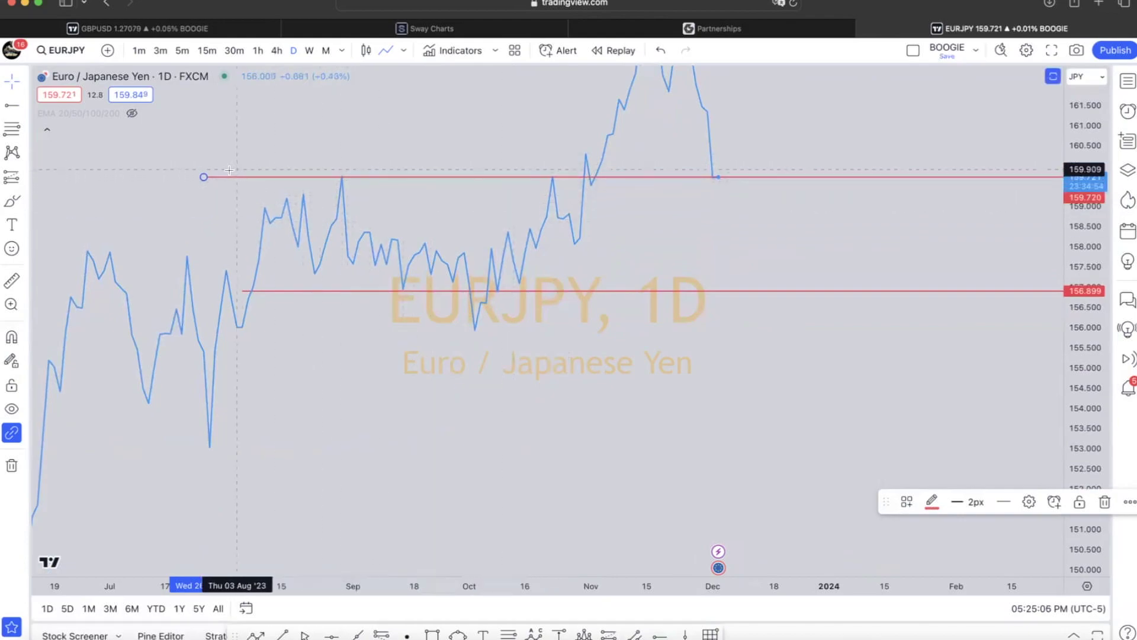
left_click_drag(205, 177, 204, 175)
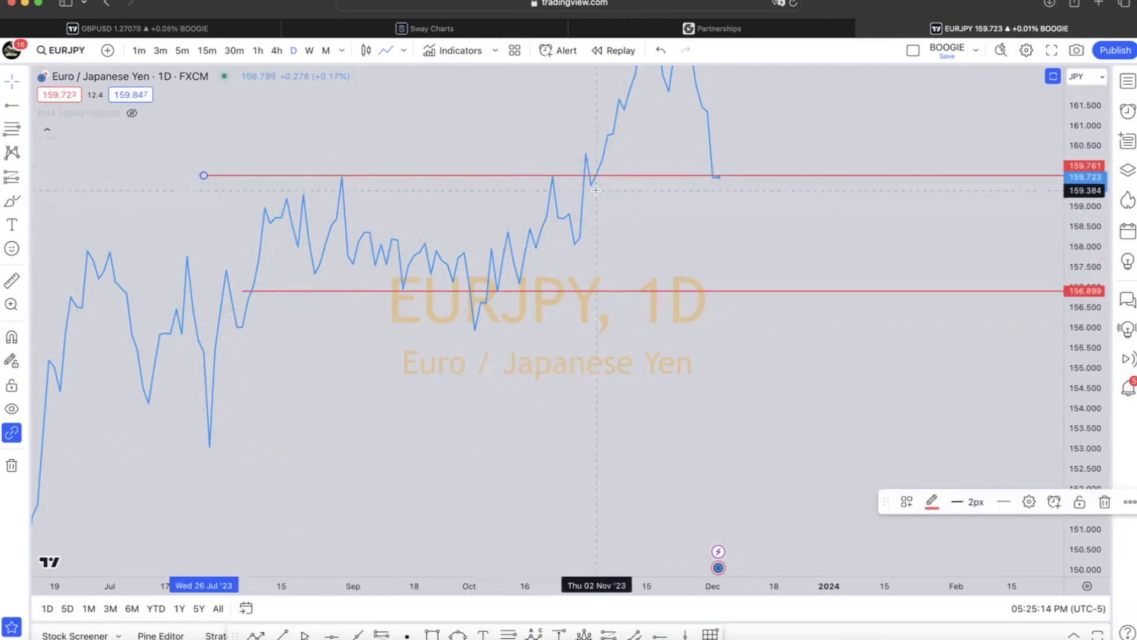
left_click_drag(1085, 237, 1085, 275)
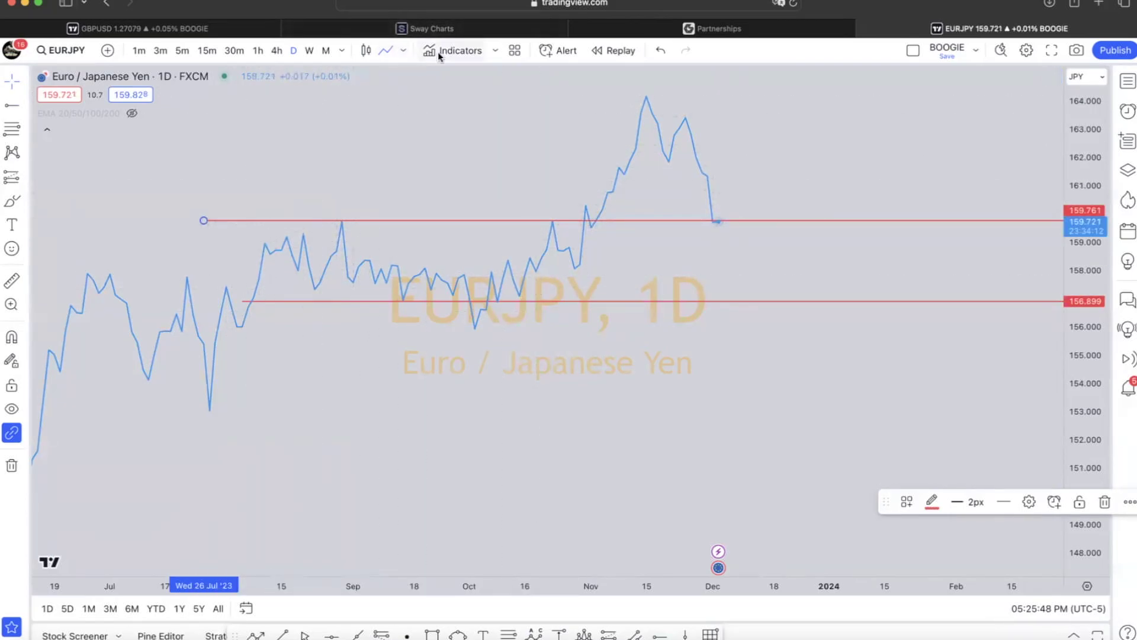
Switch the chart back to Candles and reset the chart view.
left_click(368, 49)
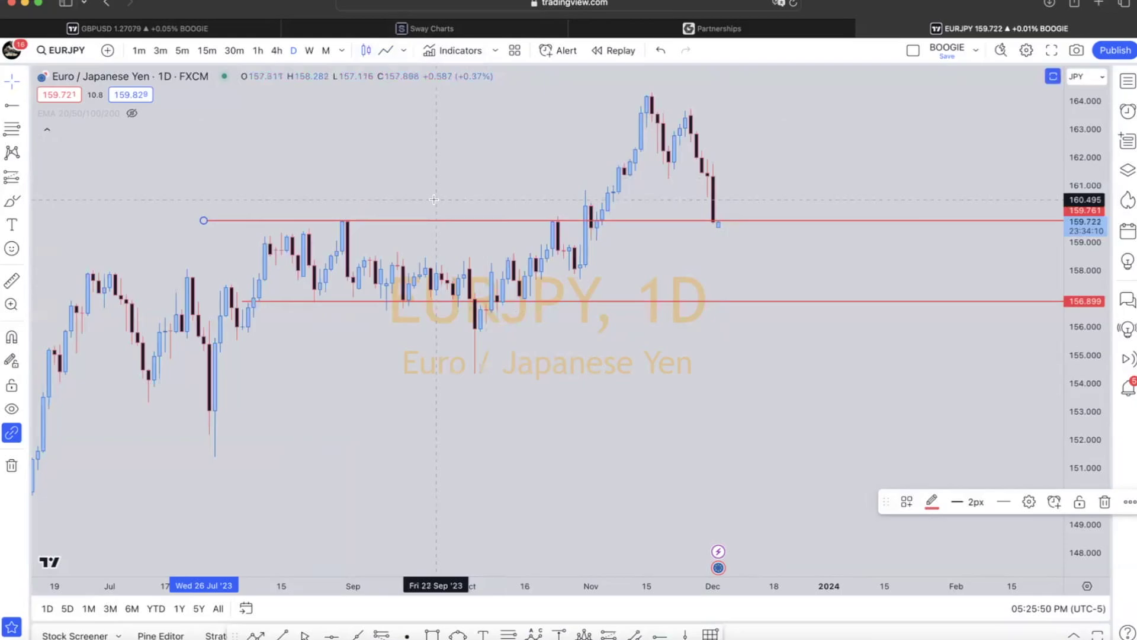
scroll(392, 224, "left", 5)
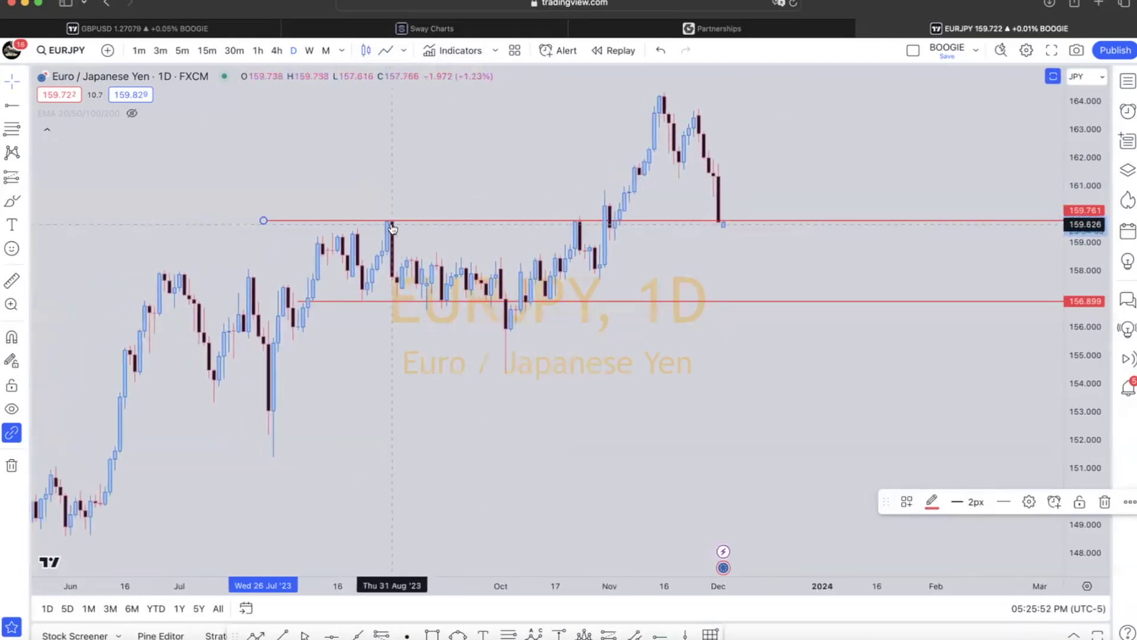
right_click(504, 154)
left_click(551, 167)
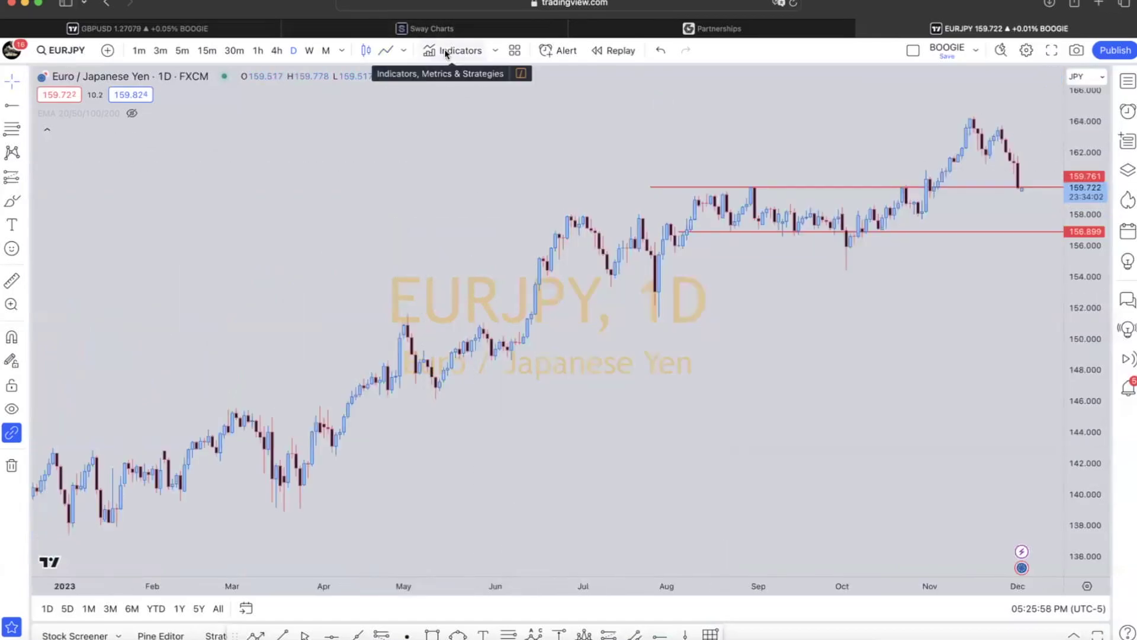
Open the watchlist, start adding a symbol, and browse the forex pairs with the source set to OANDA.
left_click(1129, 83)
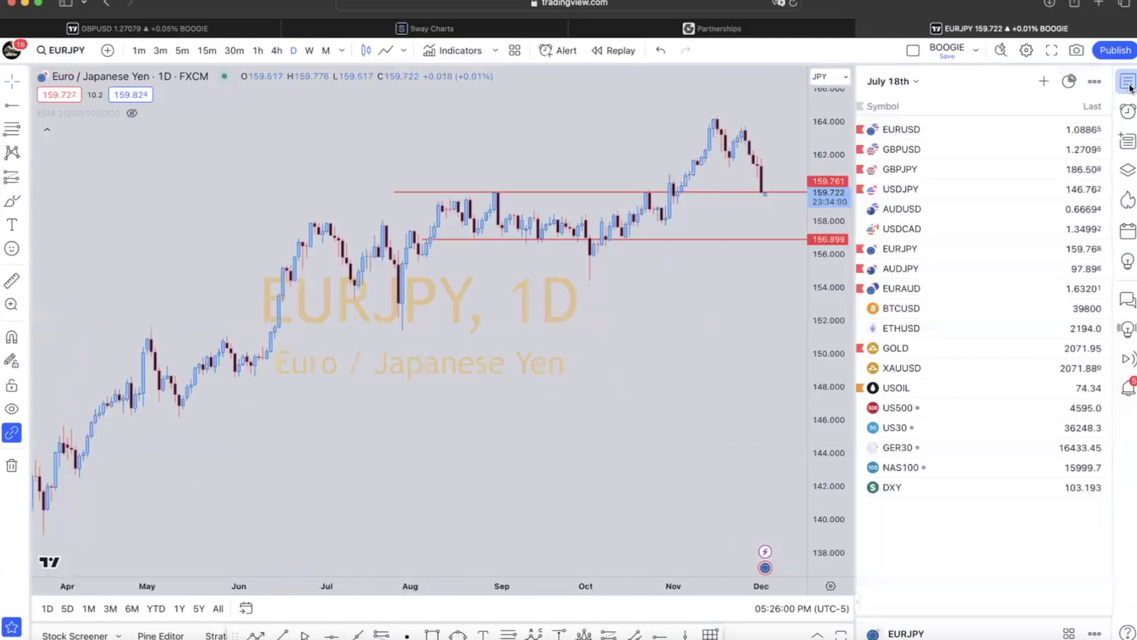
left_click(1043, 81)
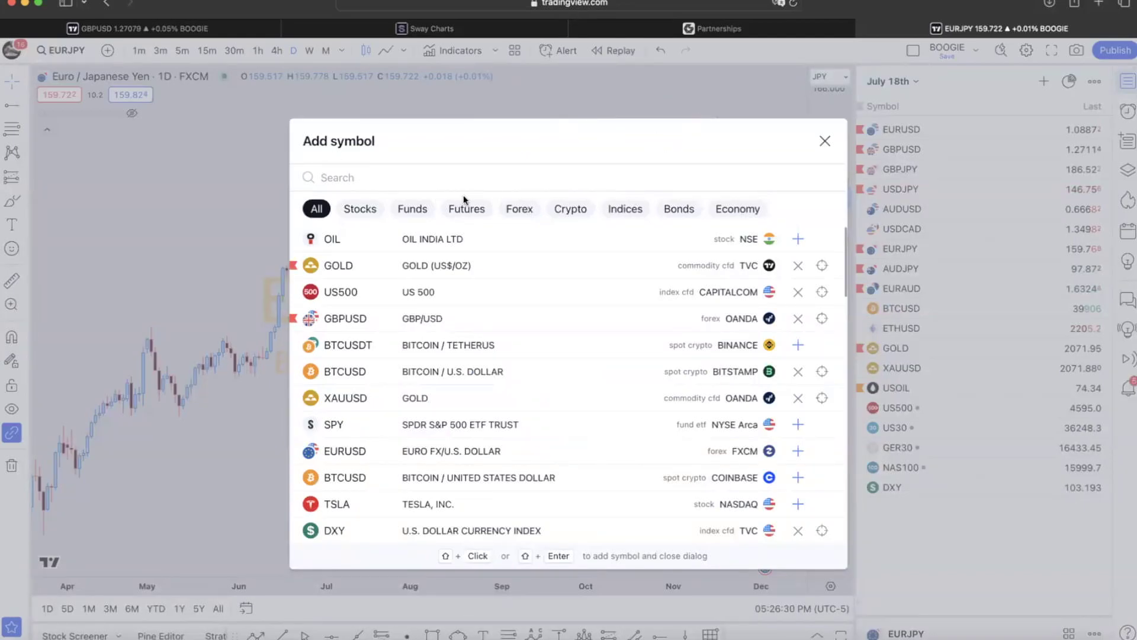
left_click(514, 212)
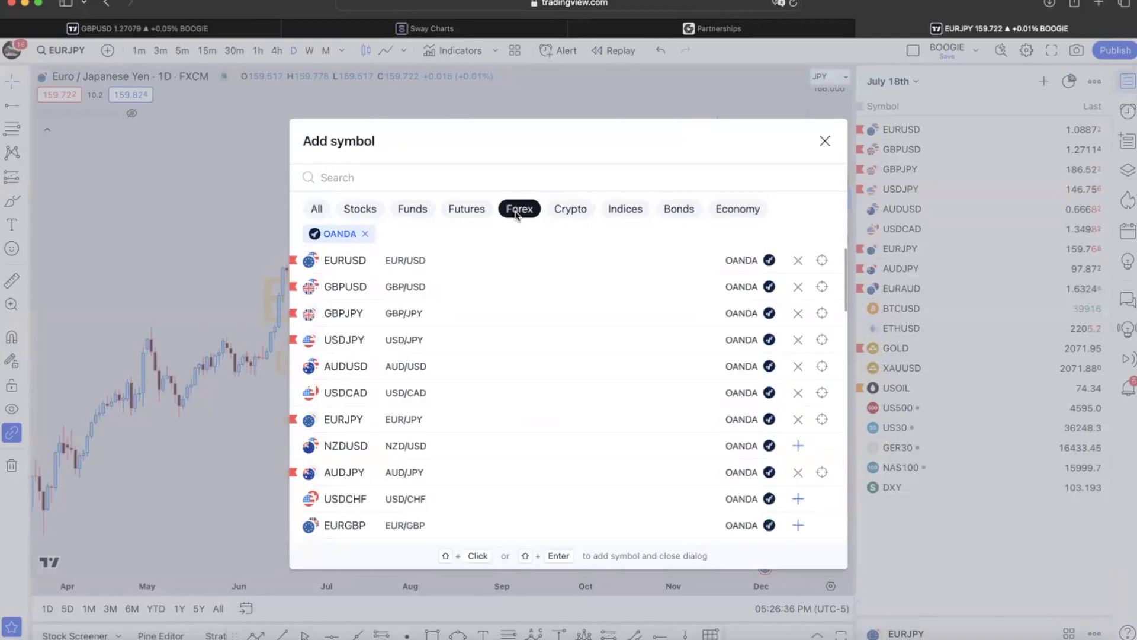
left_click(364, 232)
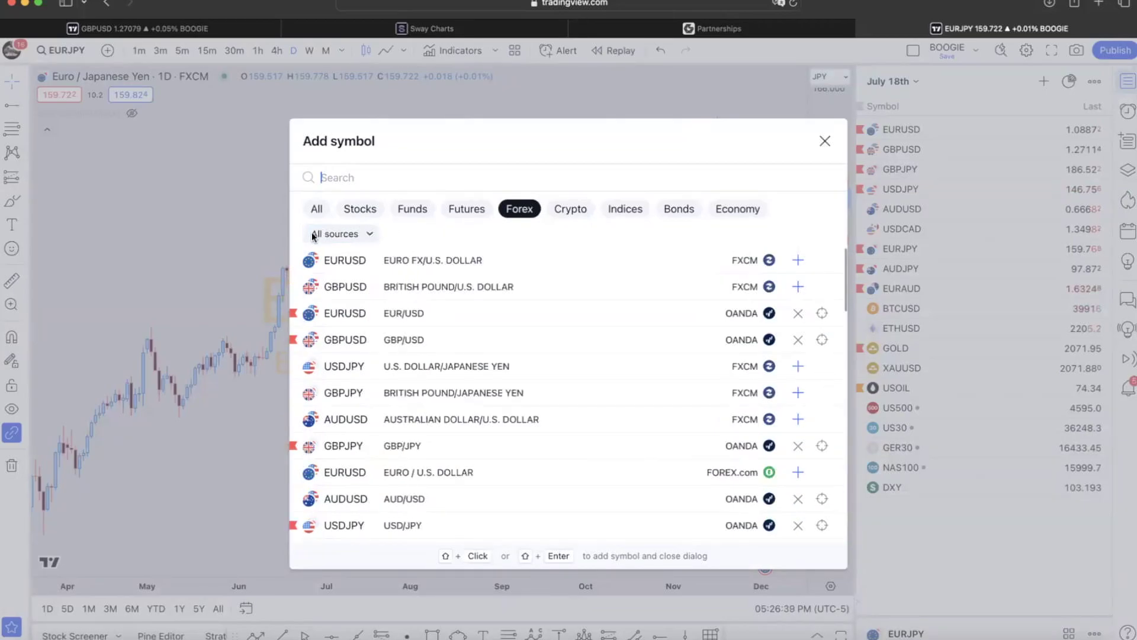
left_click(371, 236)
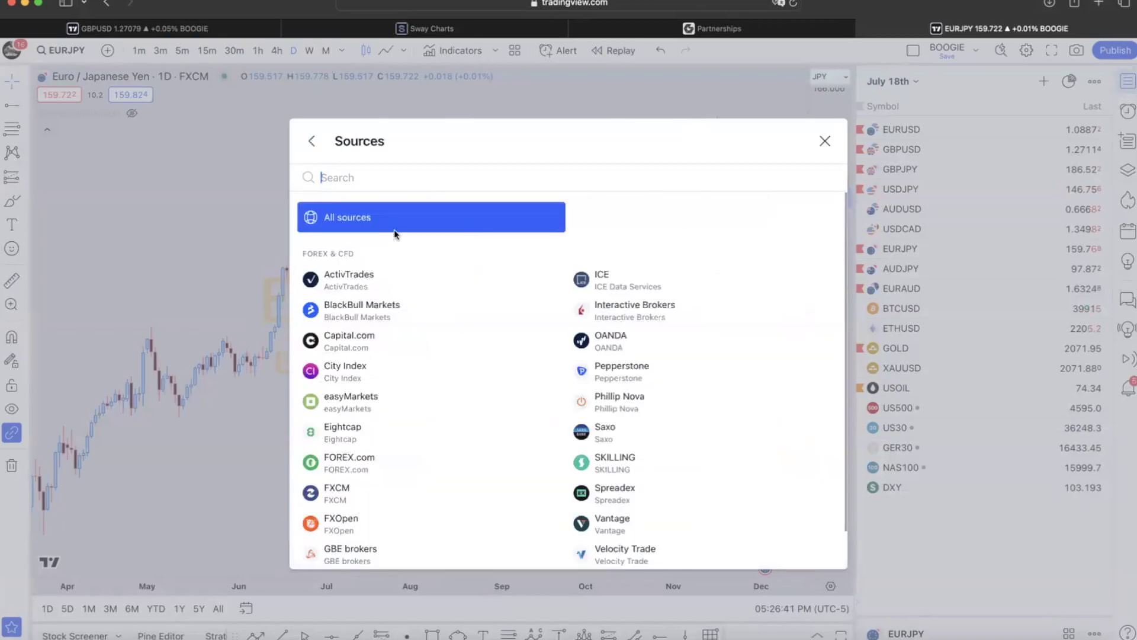
left_click(609, 342)
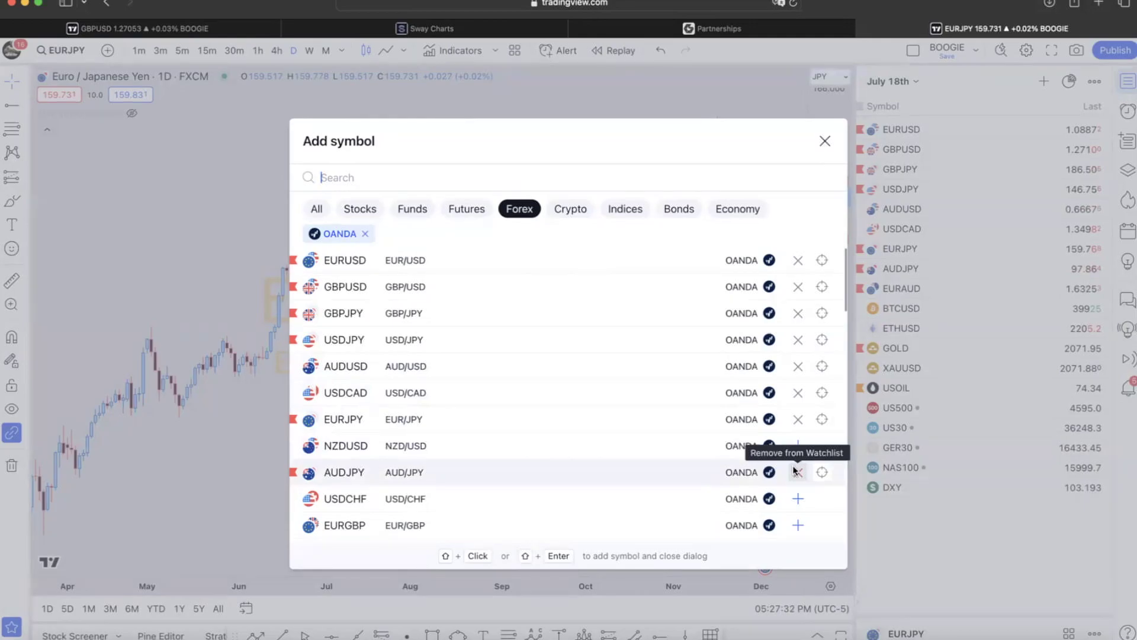
scroll(793, 471, "down", 5)
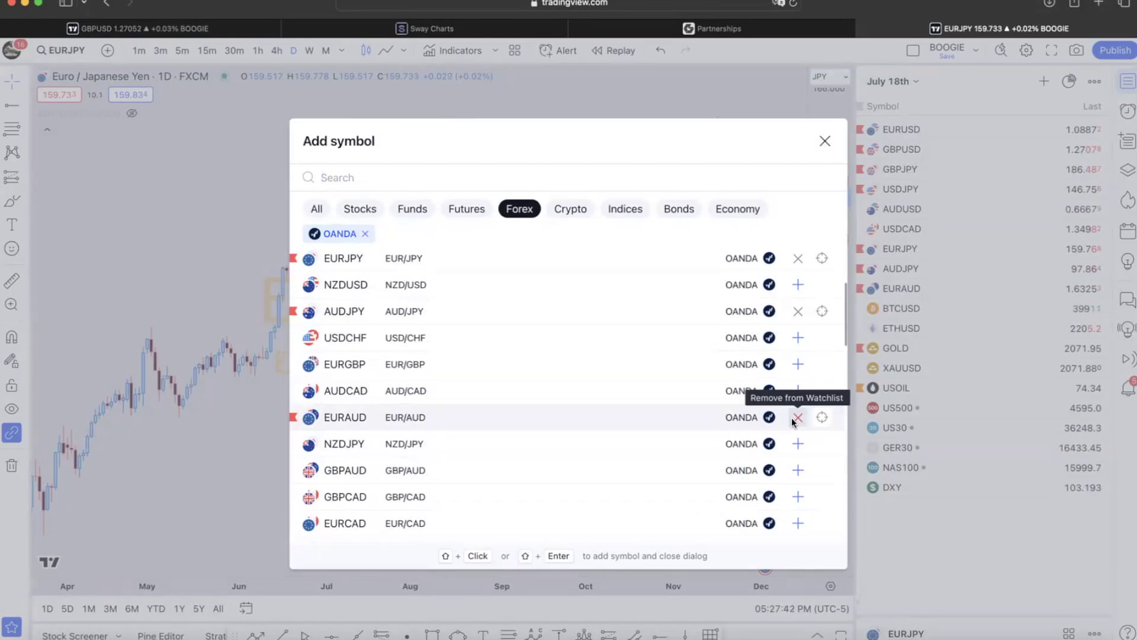
scroll(795, 401, "up", 1)
scroll(797, 401, "up", 3)
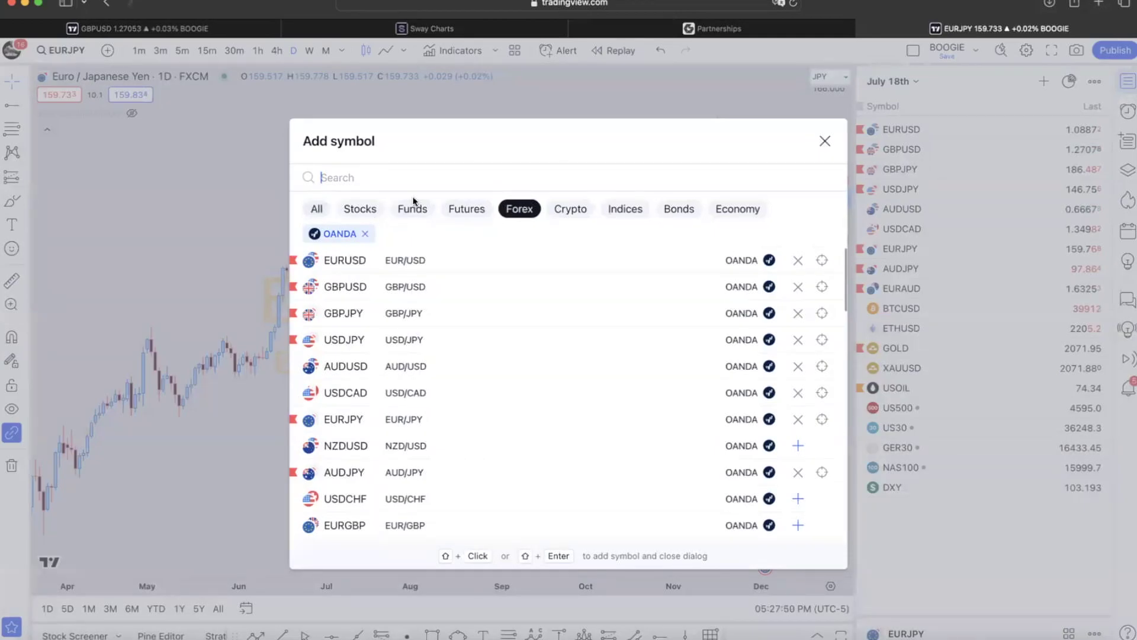
Search all symbol categories for the commodities GOLD and CRUDE.
left_click(316, 209)
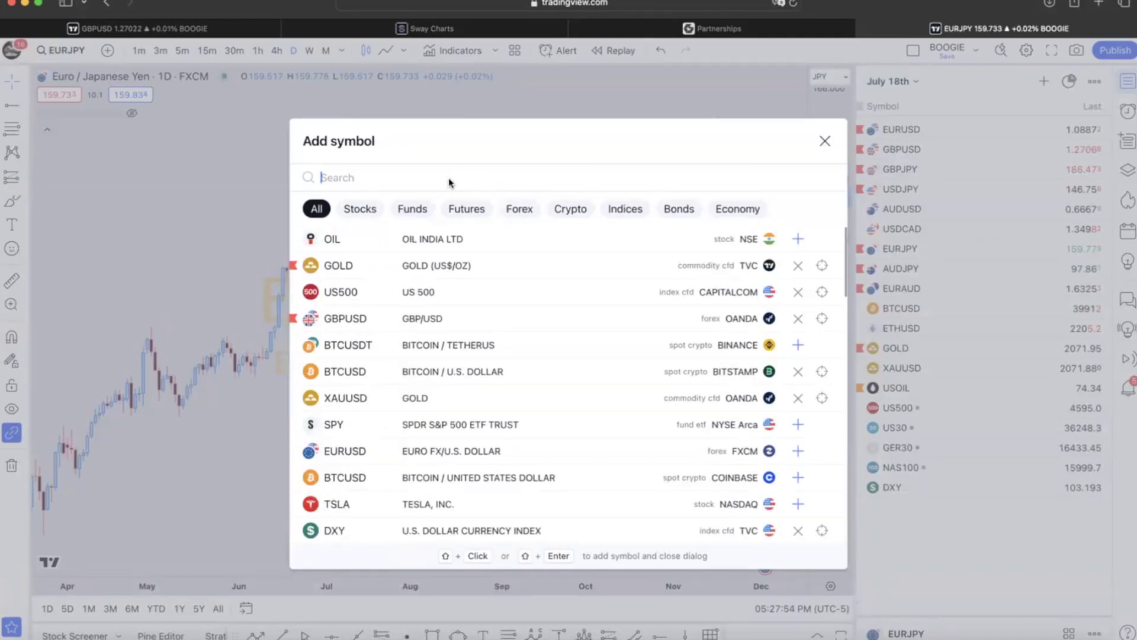
type("G")
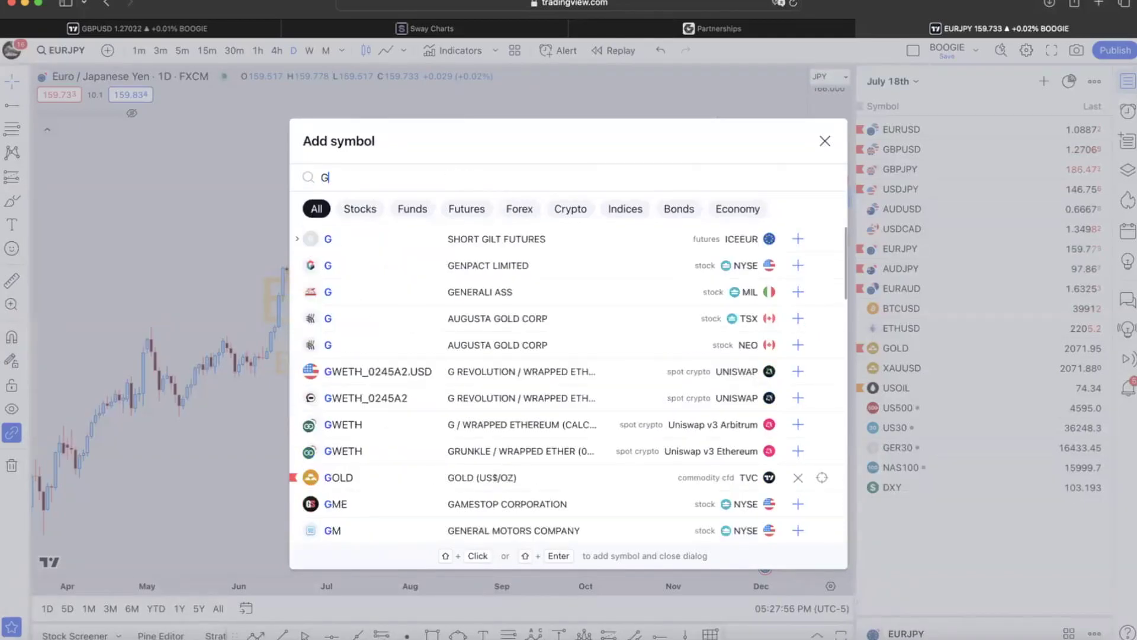
type("OLD")
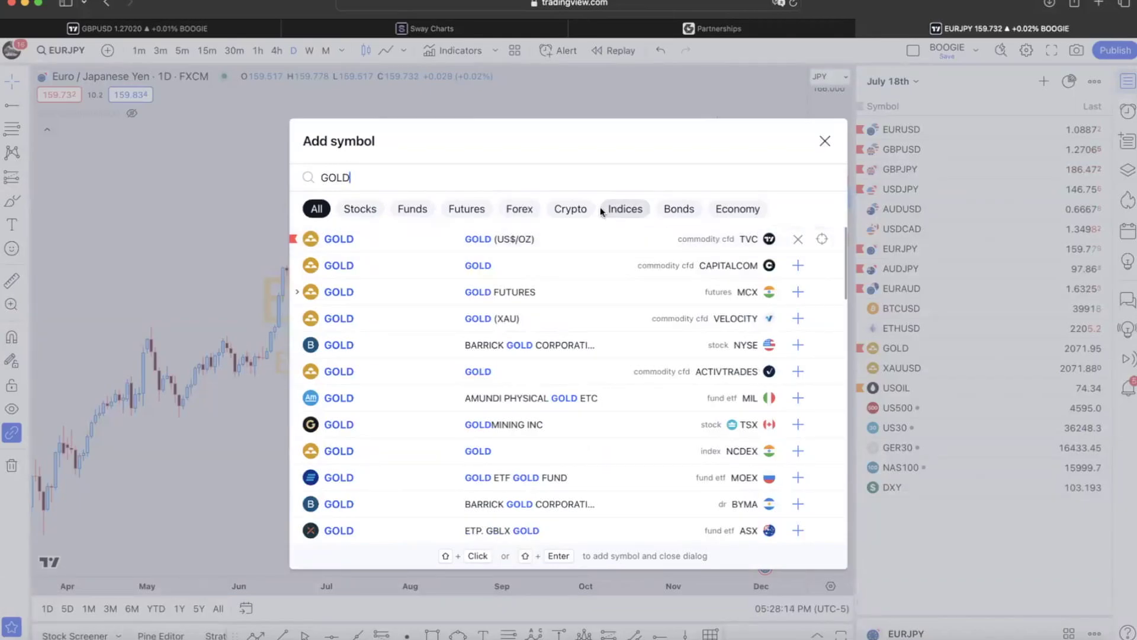
left_click_drag(389, 177, 305, 177)
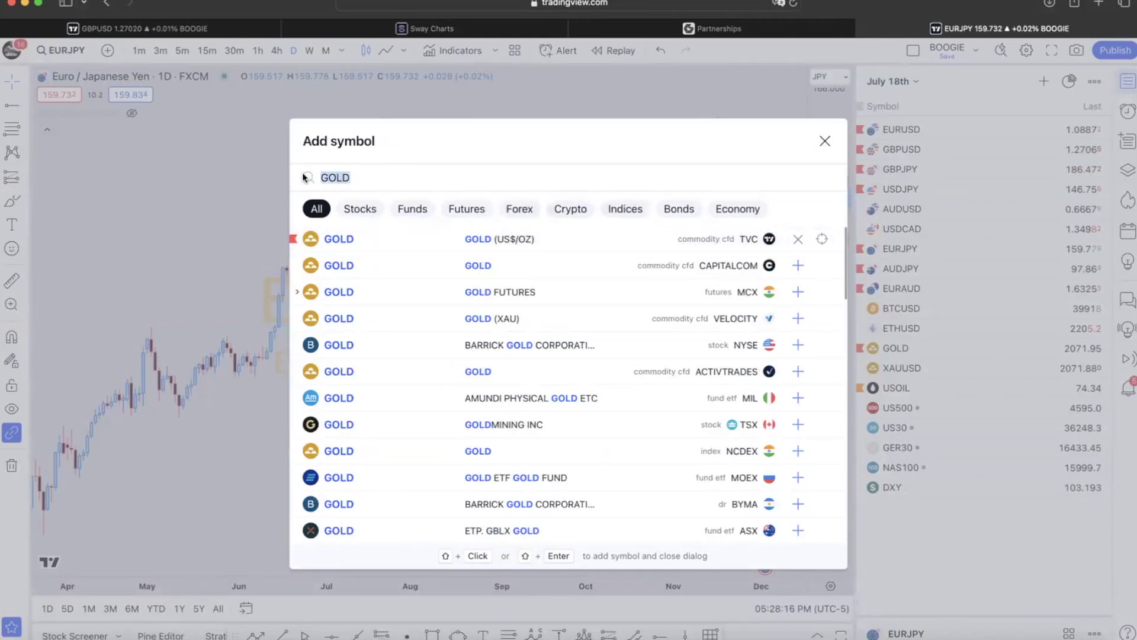
type("CRUDE")
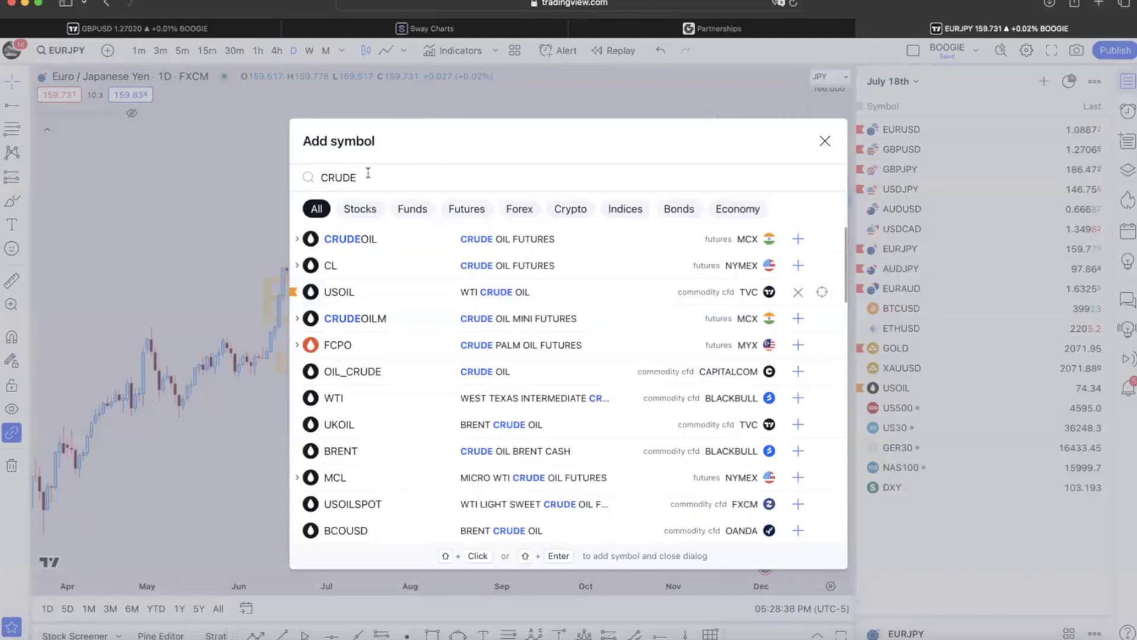
Search the symbols for the cryptocurrencies BTC and ETH.
key("BackSpace")
key("BackSpace")
key("BackSpace")
key("BackSpace")
key("BackSpace")
type("BTC")
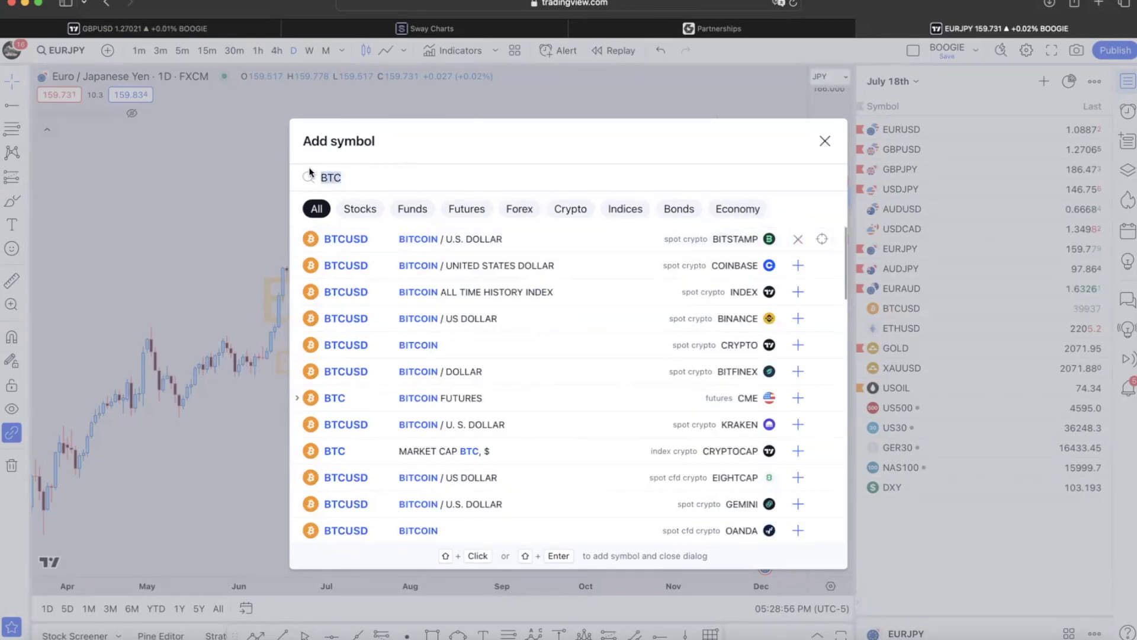
type("TH")
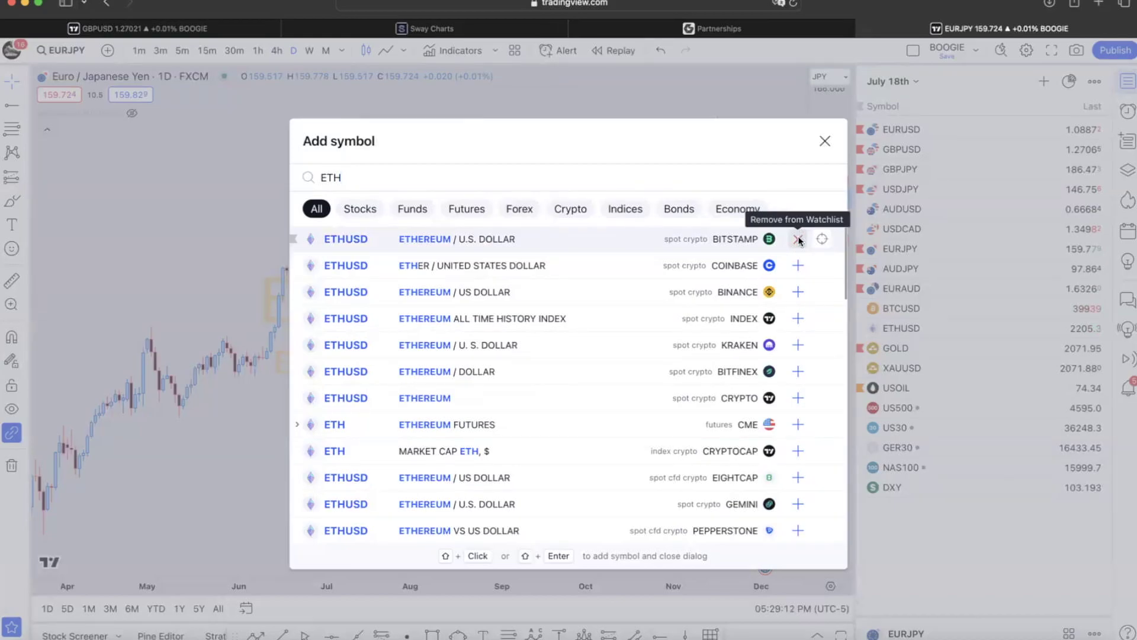
Search the symbols for the US indices US30 and US500.
left_click_drag(358, 177, 304, 176)
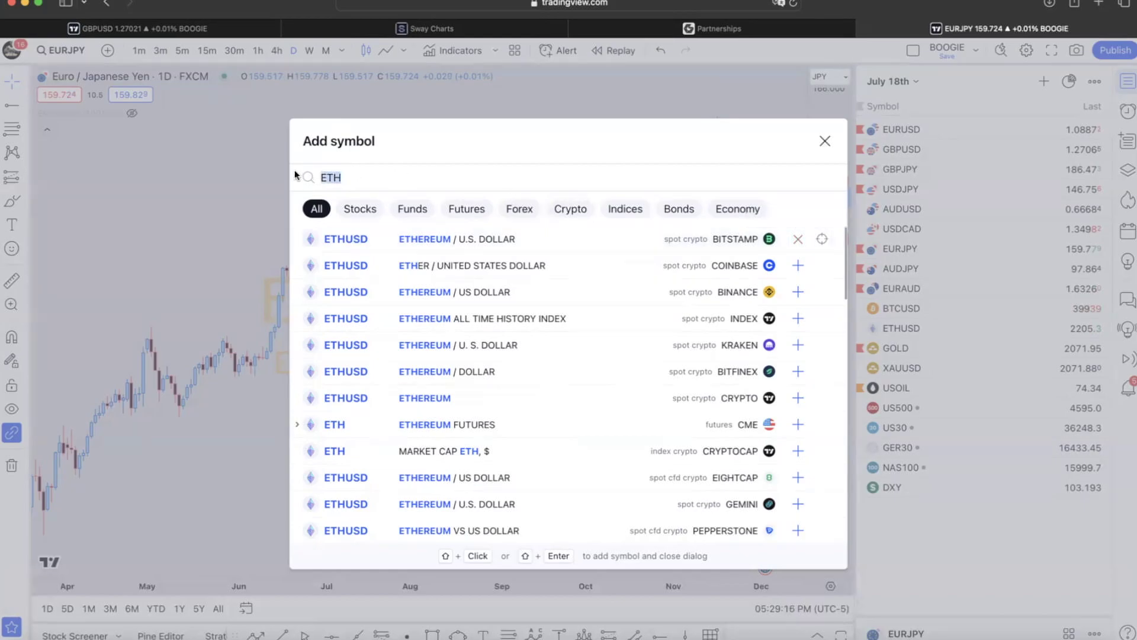
type("US30")
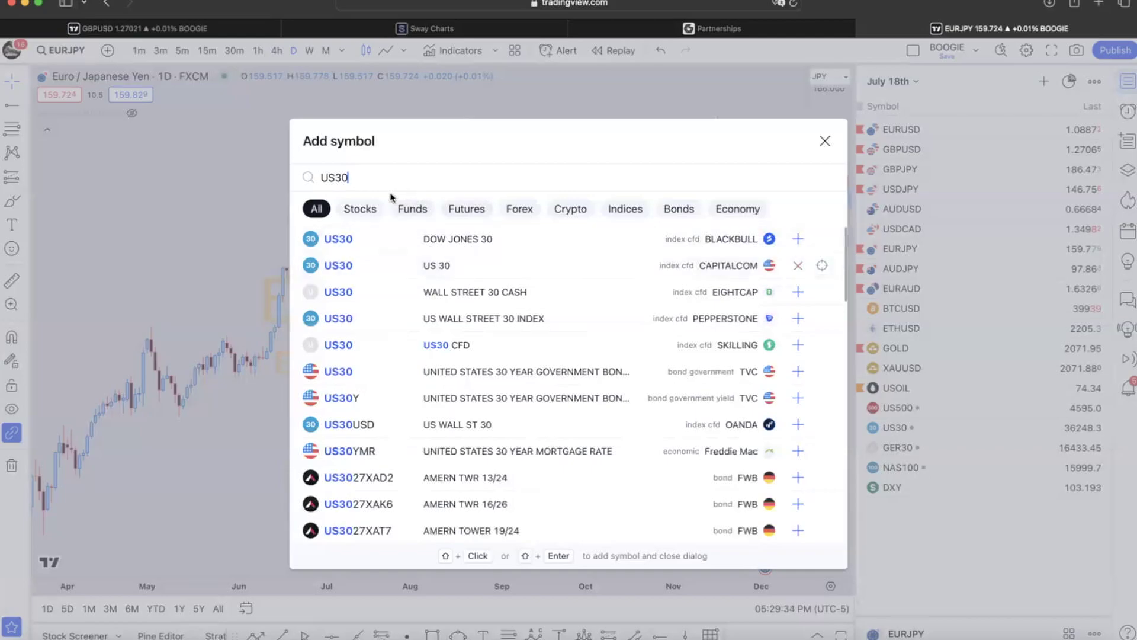
left_click_drag(370, 176, 333, 174)
type("500")
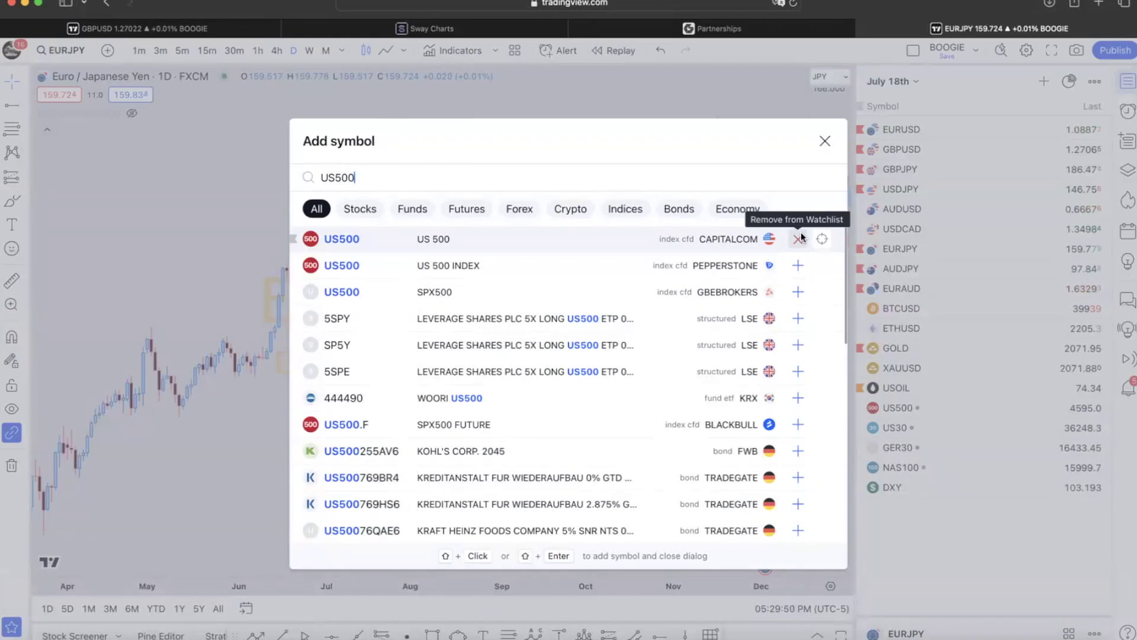
Search the symbols for the indices GER30 and NAS100.
left_click_drag(388, 175, 295, 171)
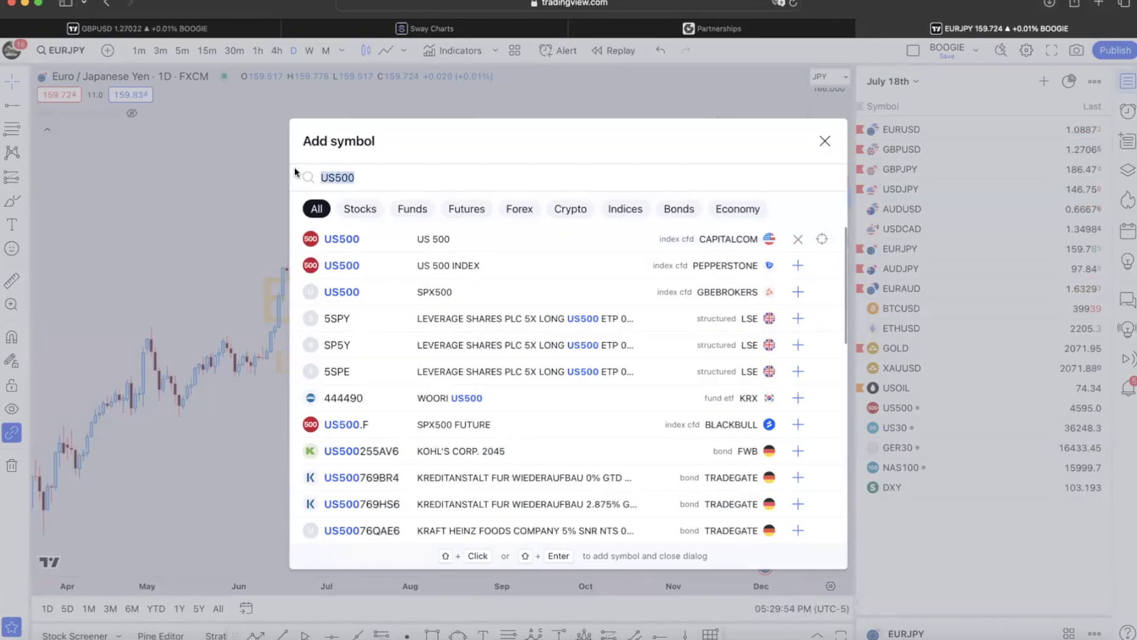
type("GER30")
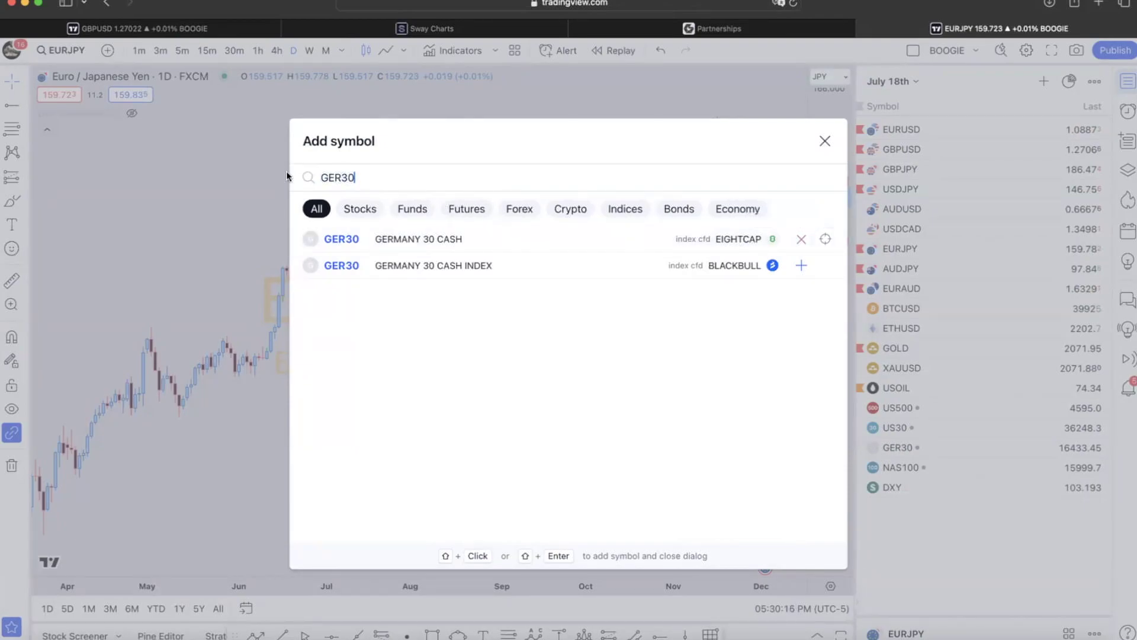
left_click_drag(391, 177, 307, 176)
type("NAS100")
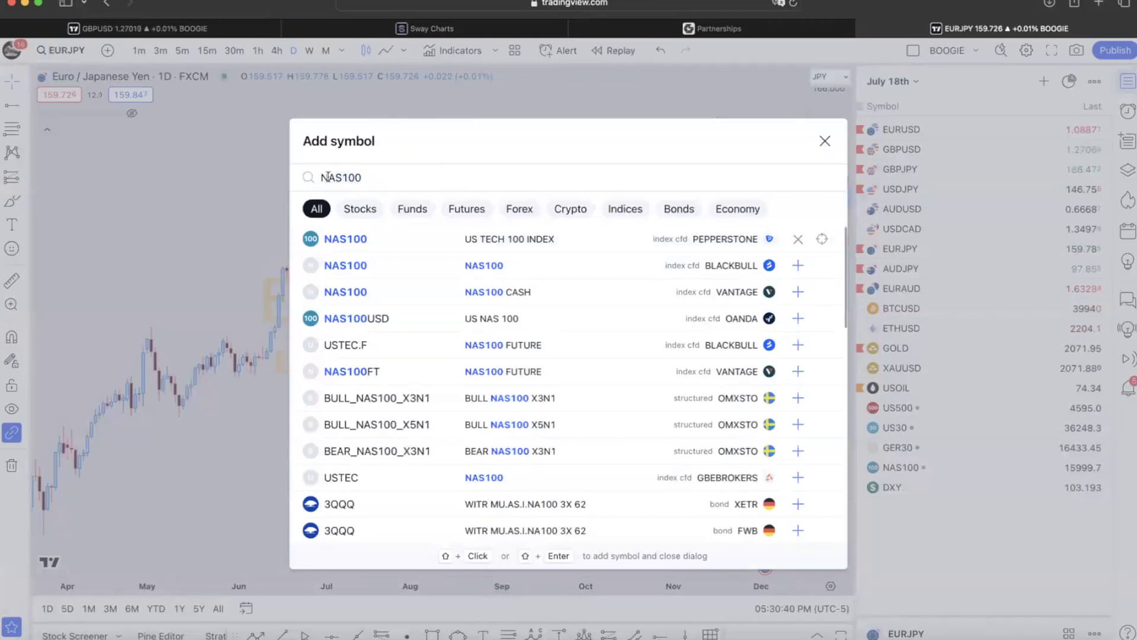
Search the symbols for the dollar index DXY and close the symbol search.
left_click_drag(362, 177, 319, 176)
type("DXY")
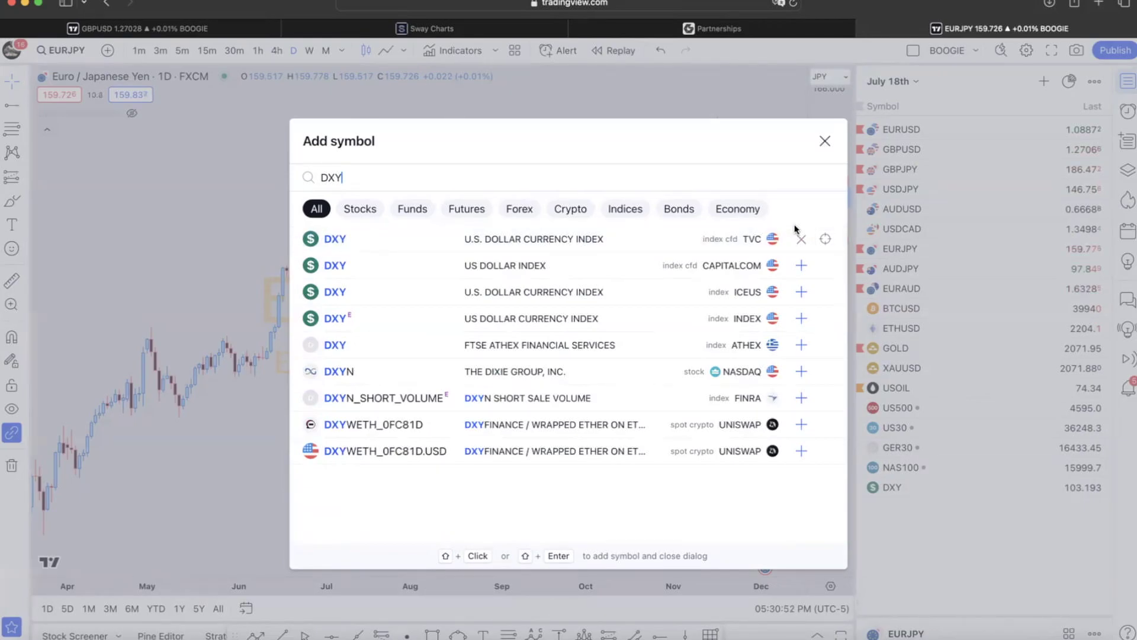
left_click(824, 141)
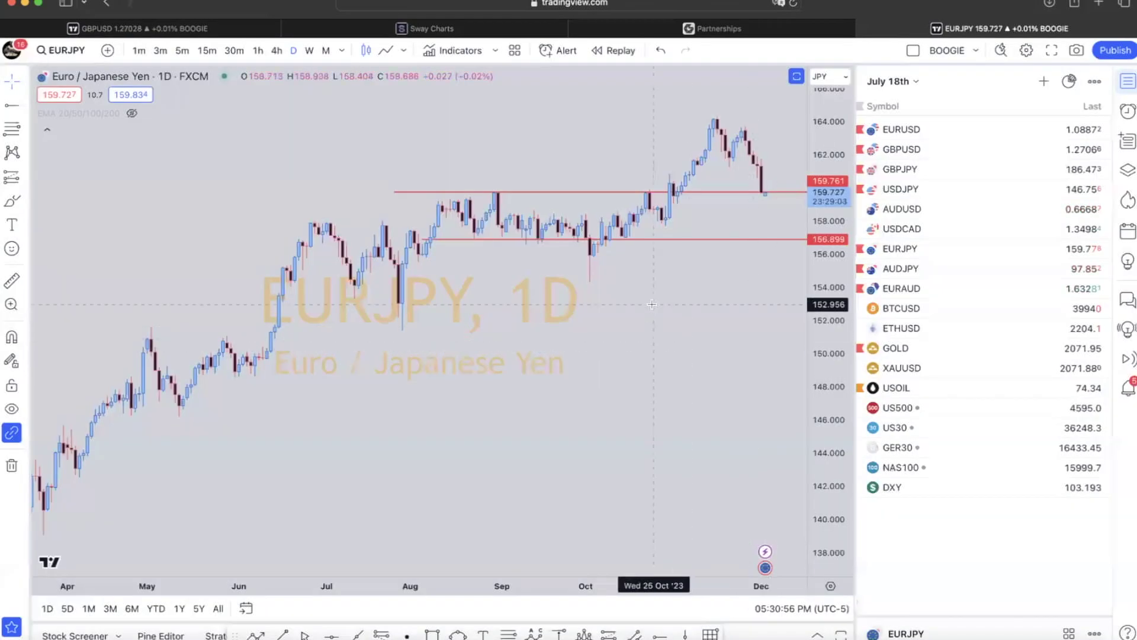
Move the floating toolbar of favorite drawing tools up onto the lower part of the EURJPY chart.
scroll(533, 320, "down", 1)
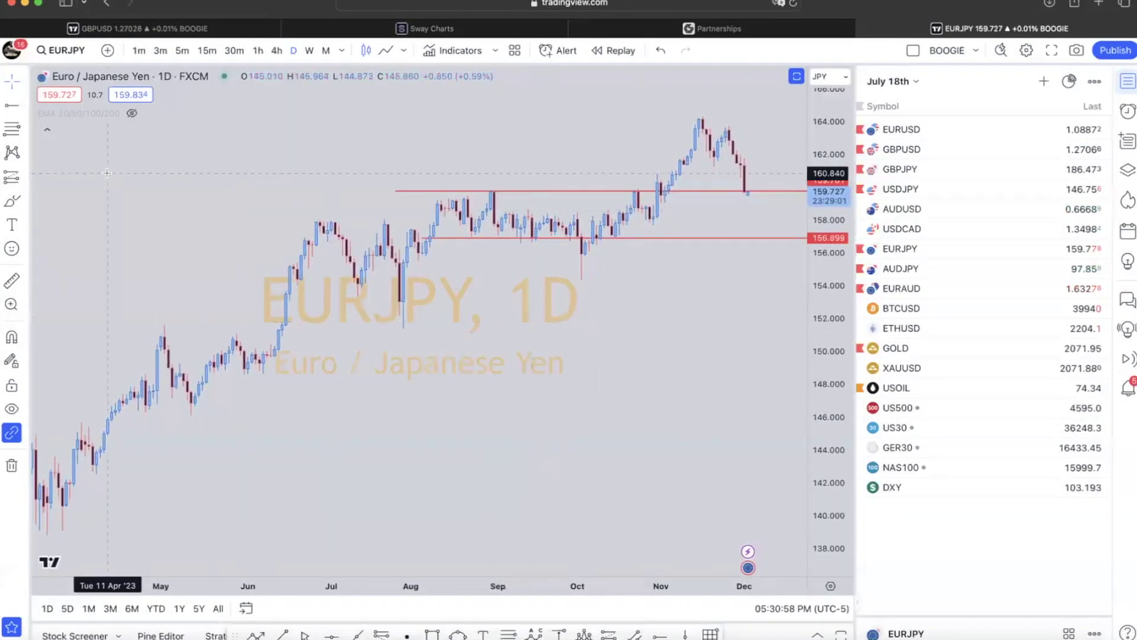
mouse_move(228, 635)
left_mouse_down()
mouse_move(249, 364)
mouse_move(224, 331)
mouse_move(203, 436)
mouse_move(171, 477)
left_mouse_up()
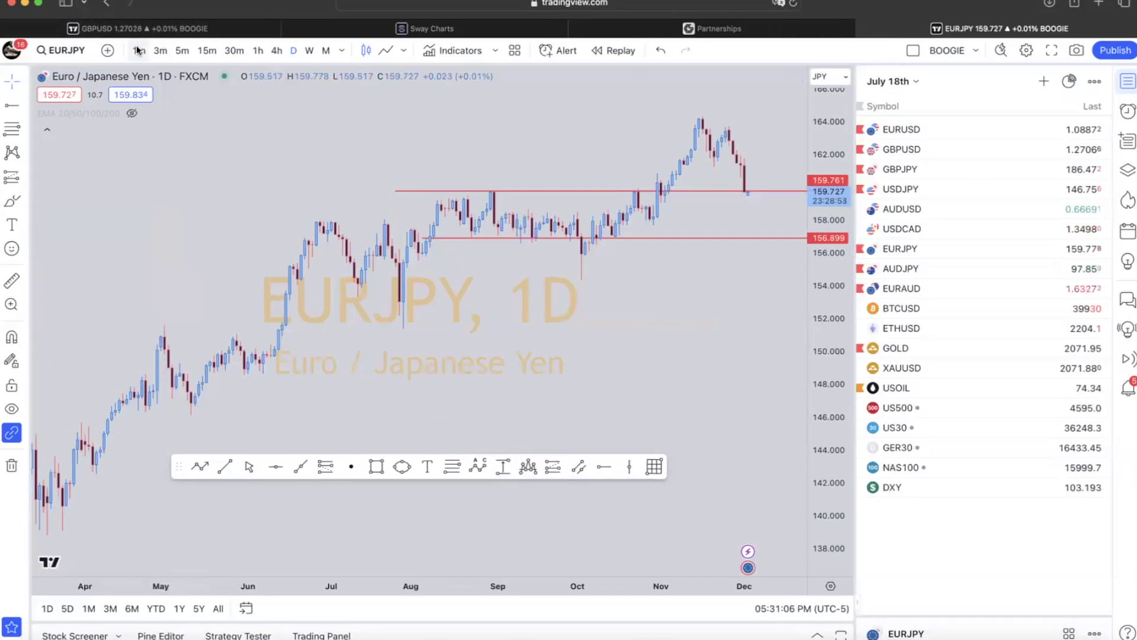